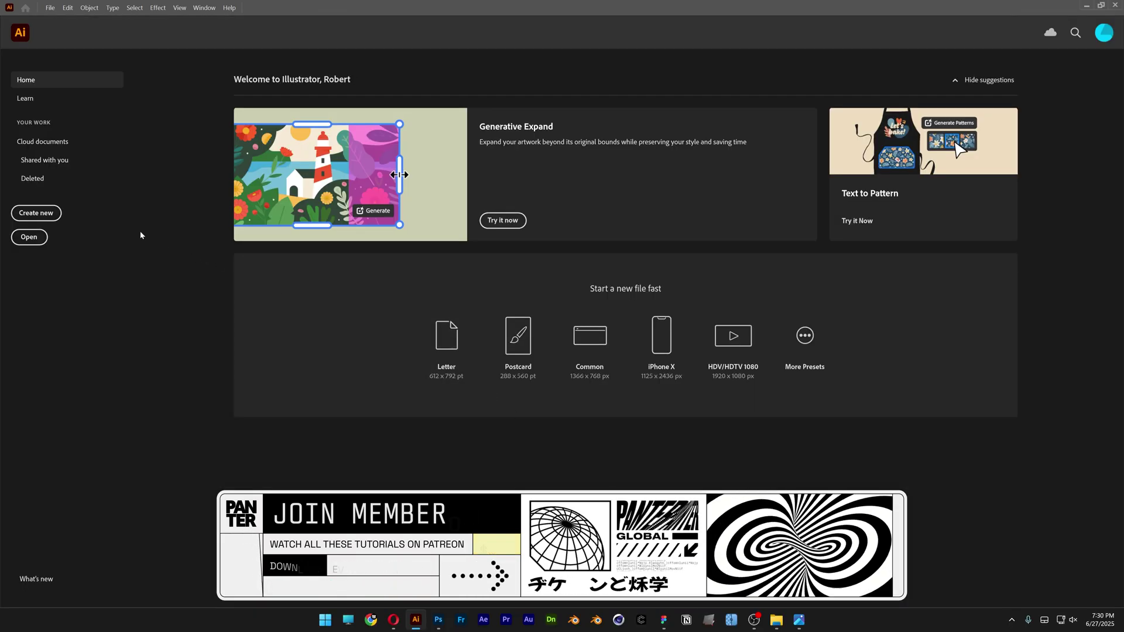
# Step: Create a new document 32 px wide and 32 px high
pyautogui.click(47, 215)
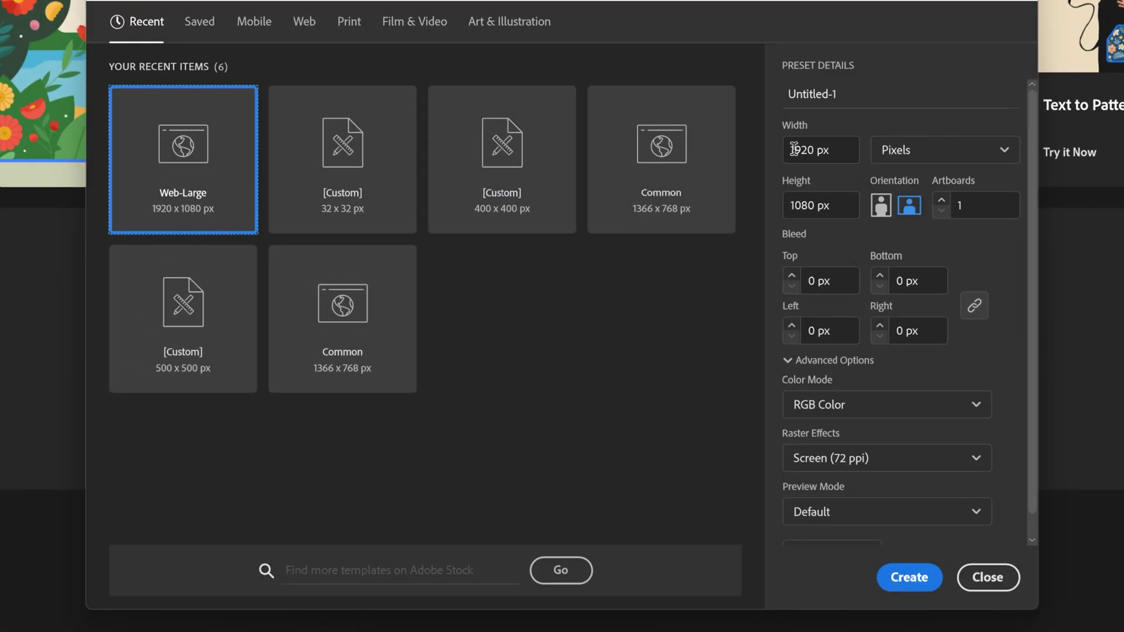
pyautogui.moveTo(726, 217); pyautogui.dragTo(708, 218)
pyautogui.moveTo(813, 146); pyautogui.dragTo(594, 130)
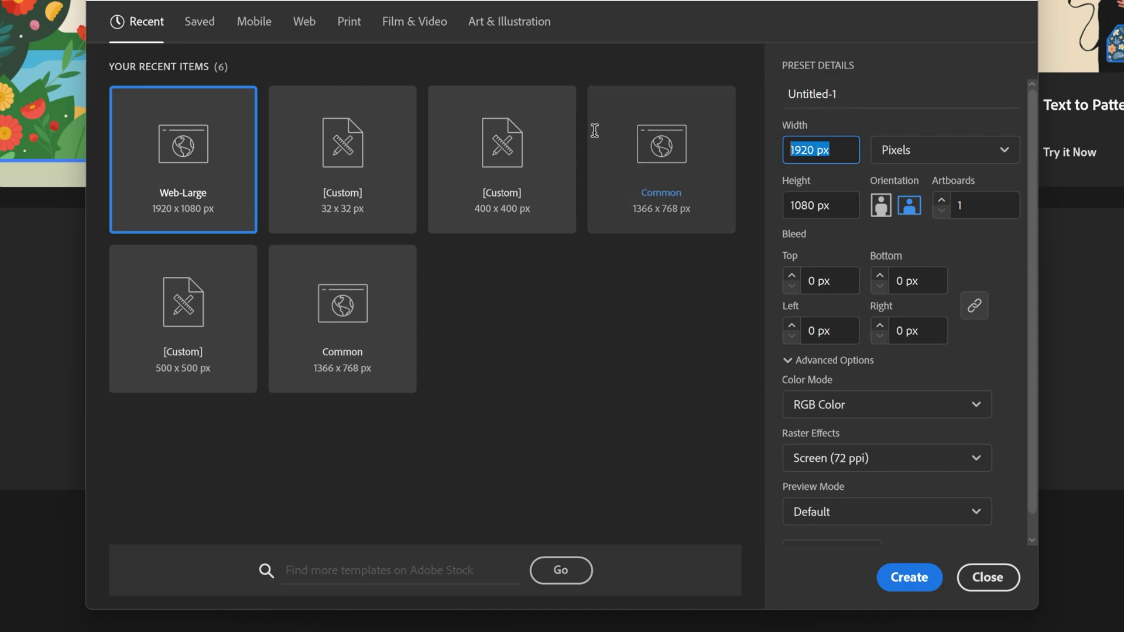
pyautogui.write('32')
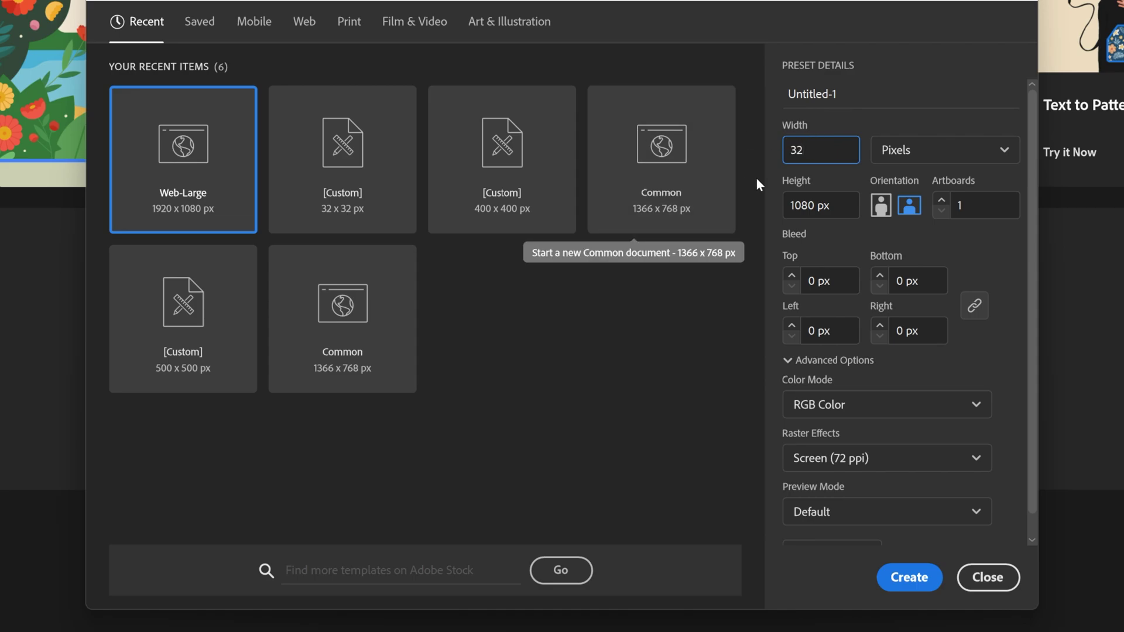
pyautogui.click(797, 205)
pyautogui.moveTo(831, 203); pyautogui.dragTo(680, 193)
pyautogui.write('32')
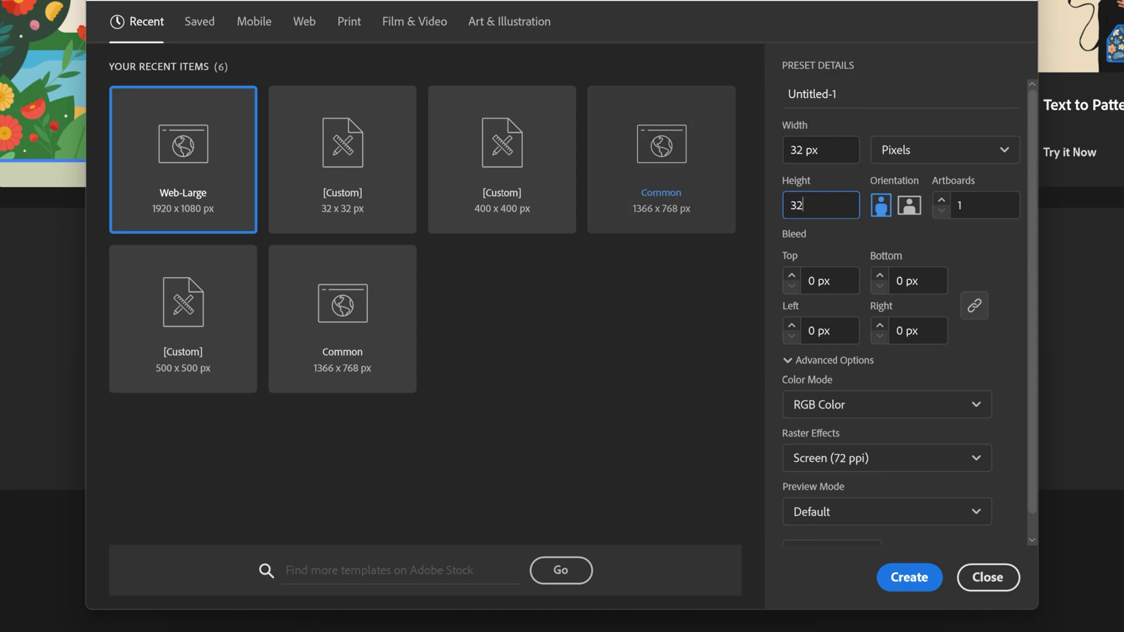
pyautogui.click(915, 578)
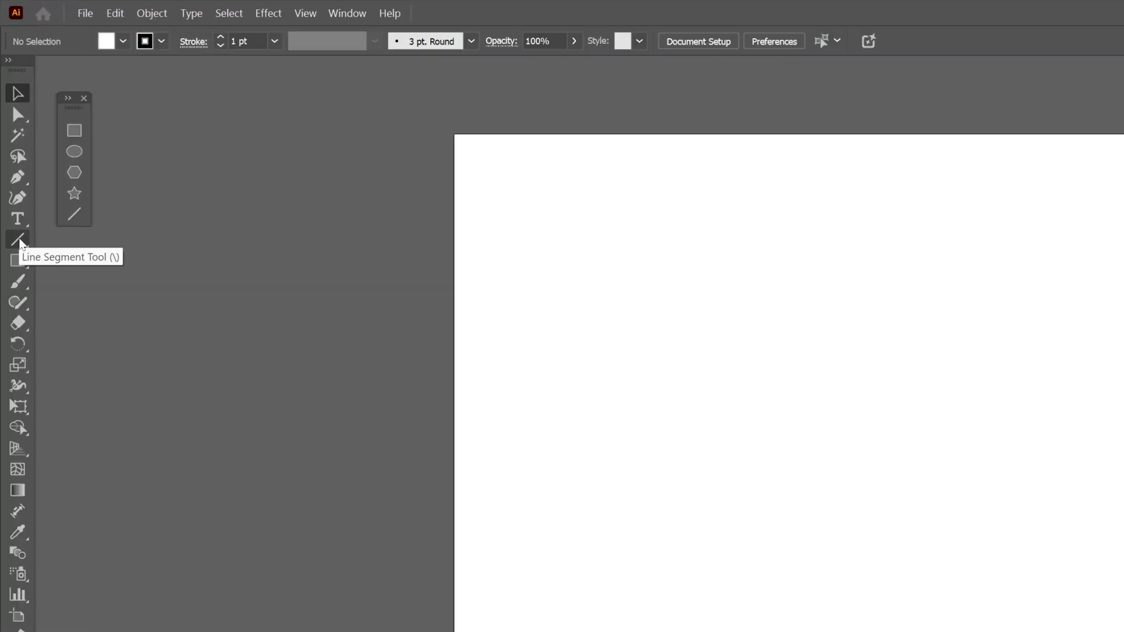
# Step: Configure the Rectangular Grid Tool with 7 horizontal dividers and 7 vertical dividers
pyautogui.click(19, 240)
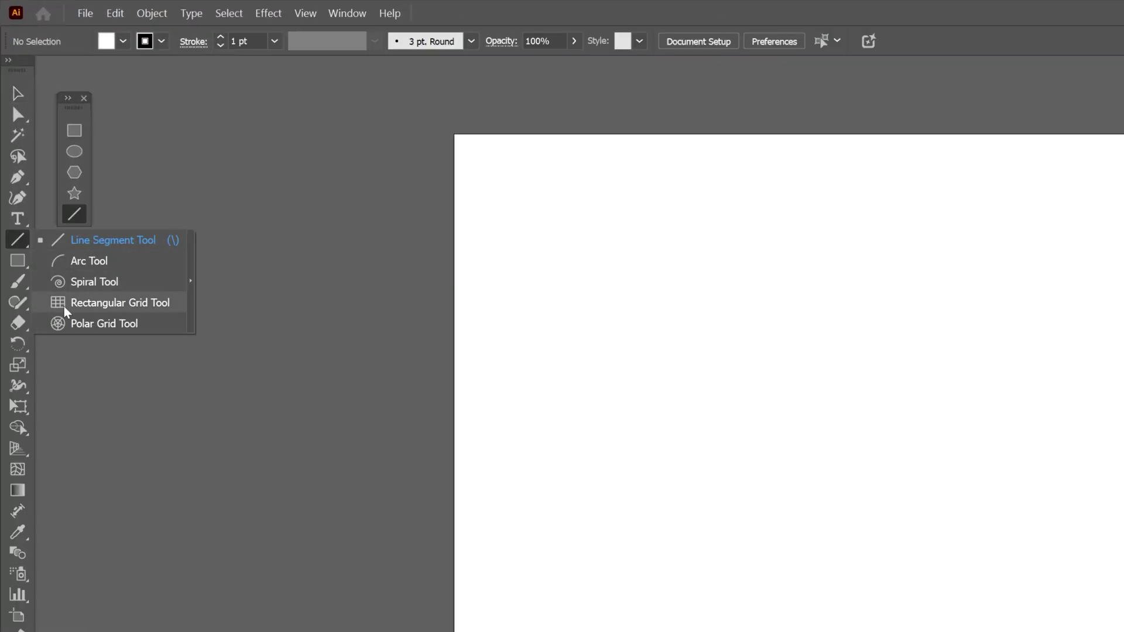
pyautogui.click(162, 311)
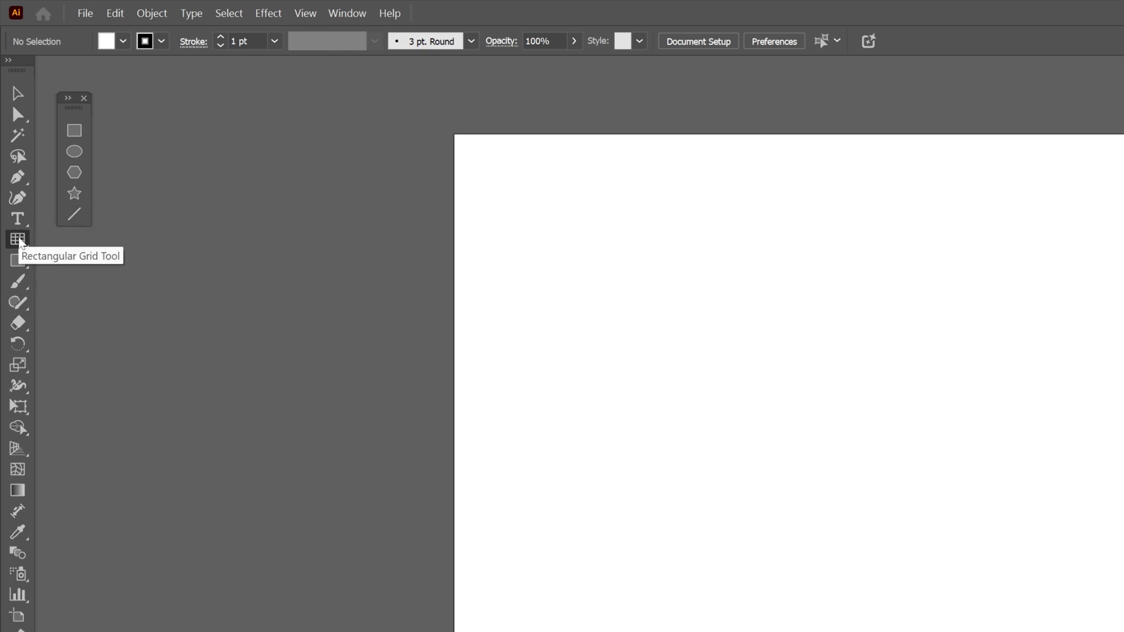
pyautogui.doubleClick(18, 240)
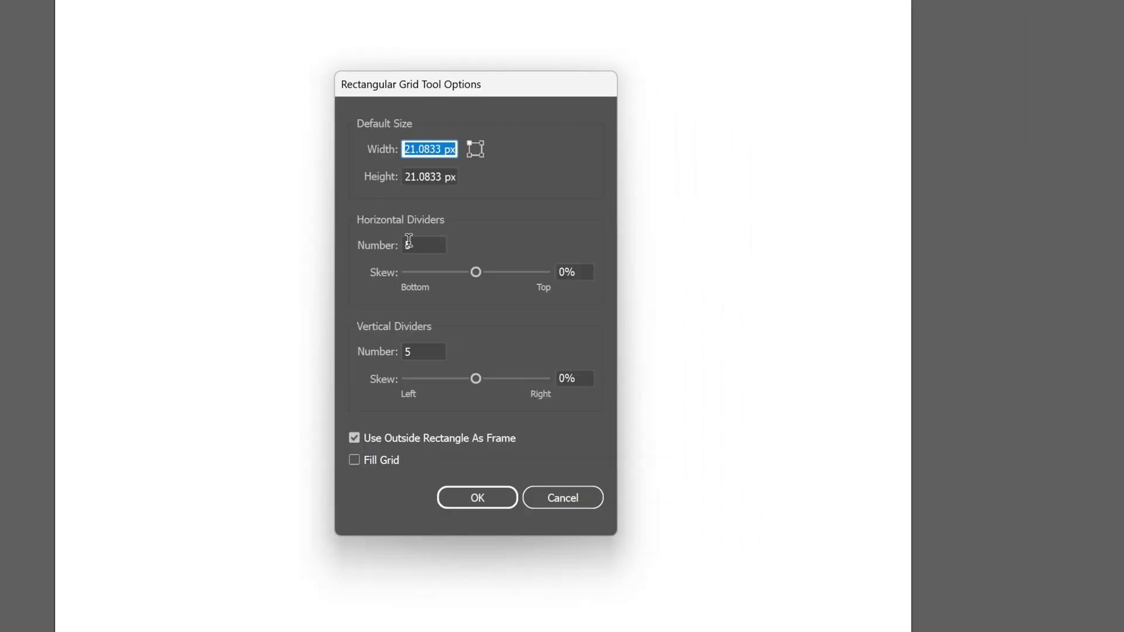
pyautogui.click(418, 242)
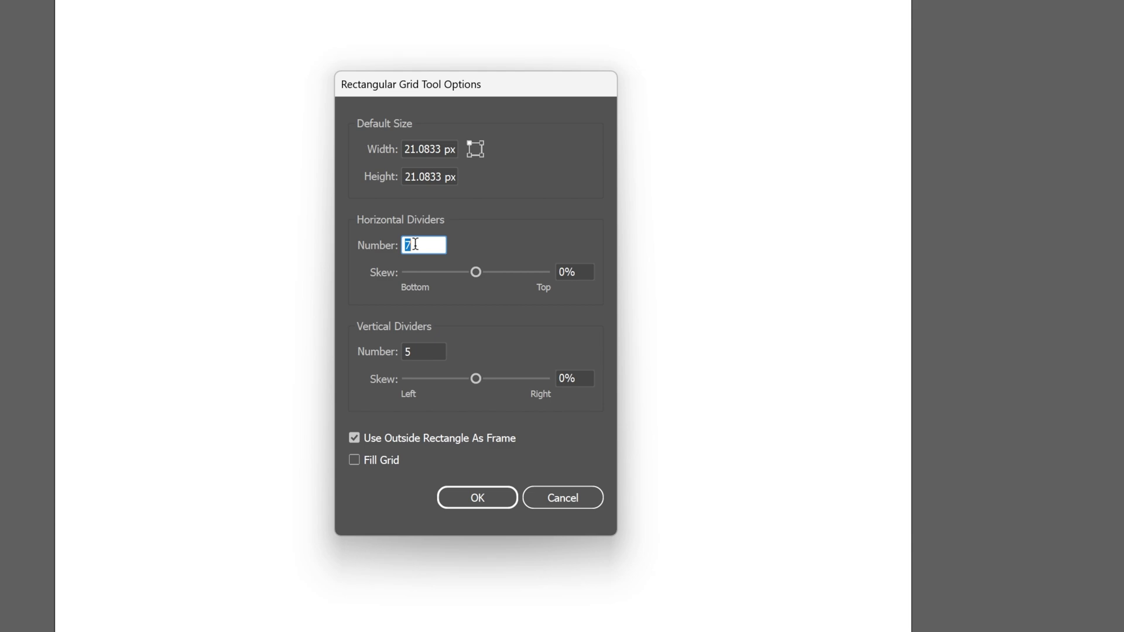
pyautogui.click(429, 352)
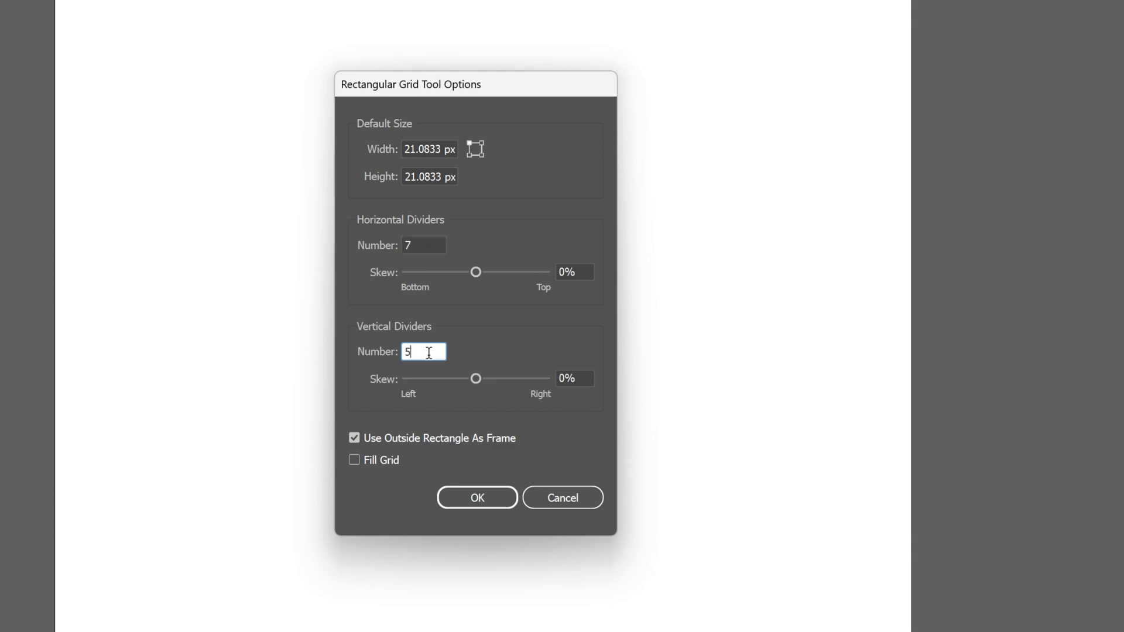
pyautogui.click(479, 494)
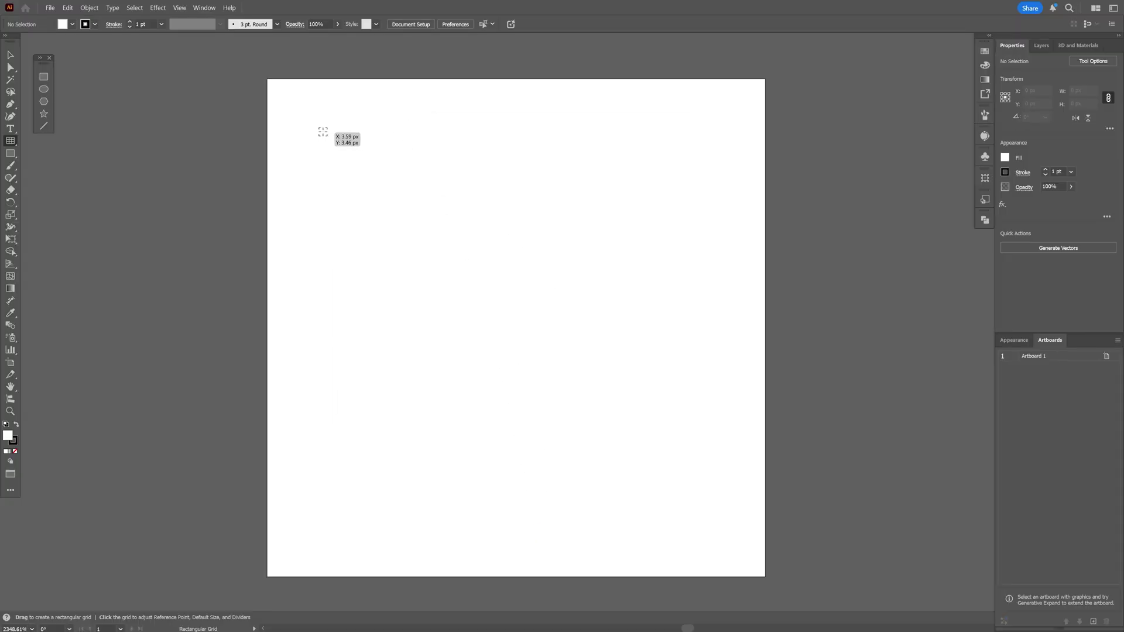
# Step: Draw a square 8 by 8 grid centred on the artboard and give it a black fill with no stroke
pyautogui.moveTo(321, 128); pyautogui.dragTo(726, 322)
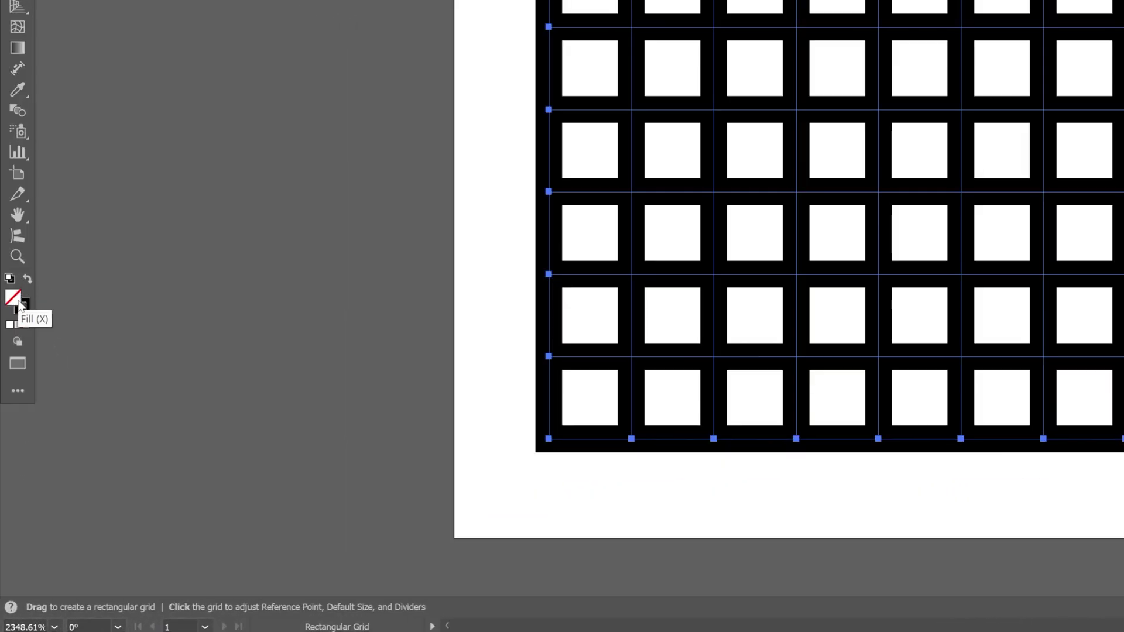
pyautogui.click(19, 302)
pyautogui.click(28, 280)
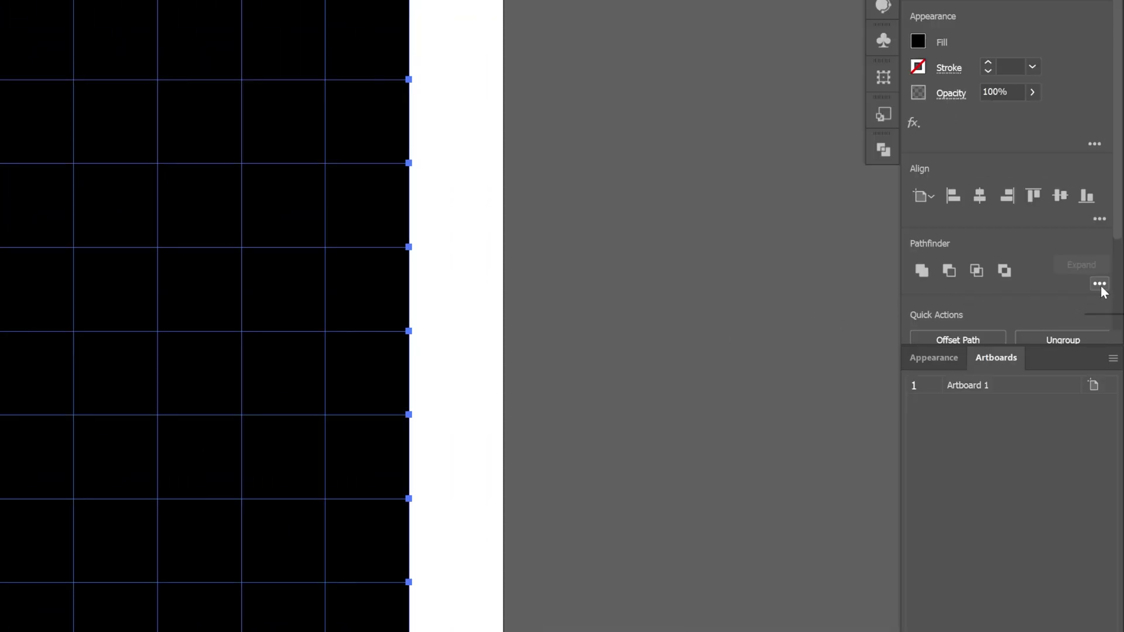
# Step: Divide the grid with Pathfinder and ungroup it into individually selectable squares
pyautogui.click(1100, 285)
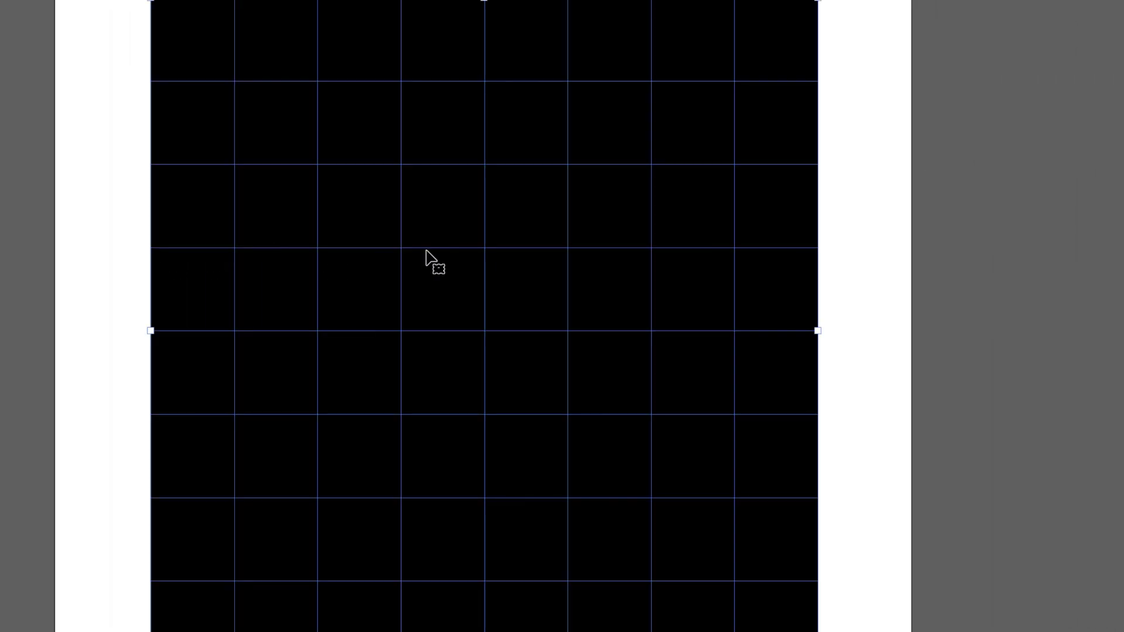
pyautogui.rightClick(427, 252)
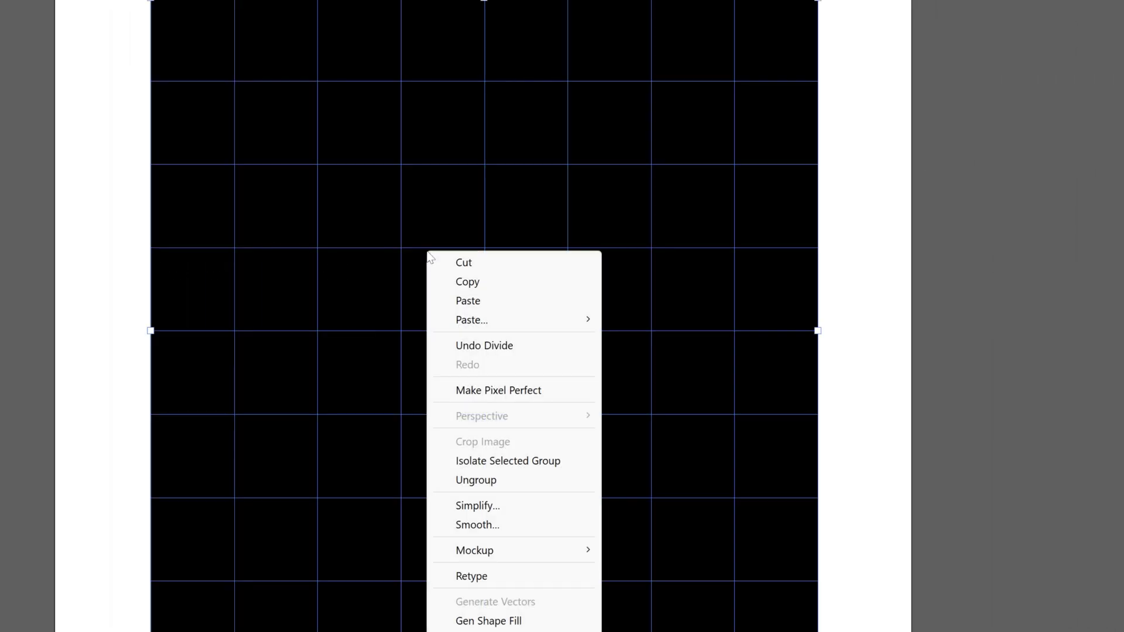
pyautogui.click(503, 480)
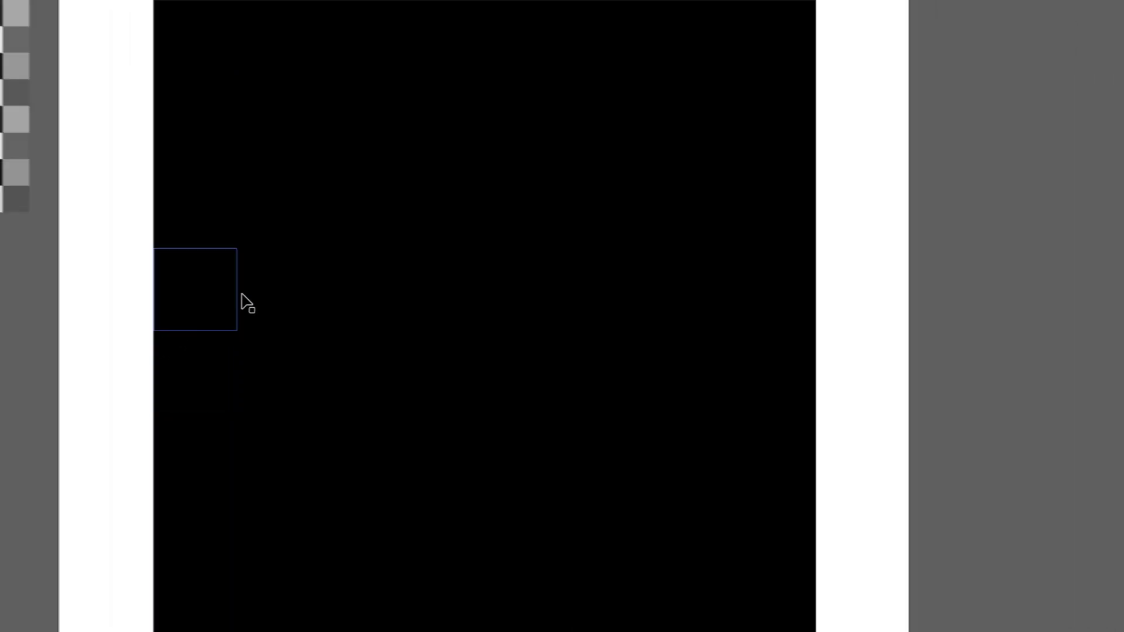
pyautogui.click(423, 163)
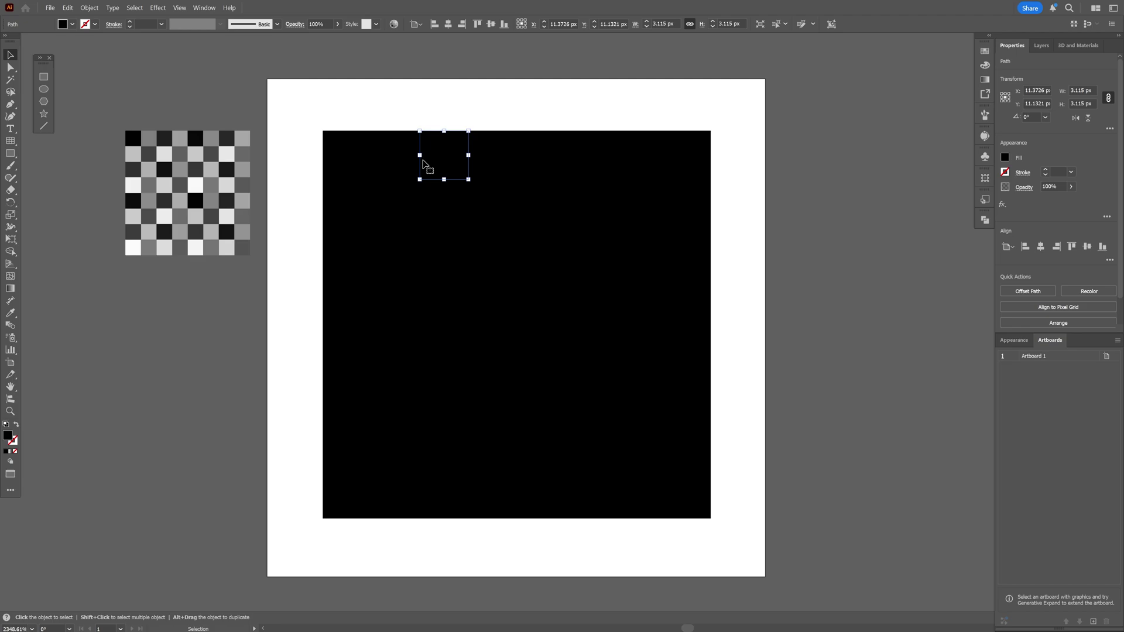
pyautogui.click(346, 154)
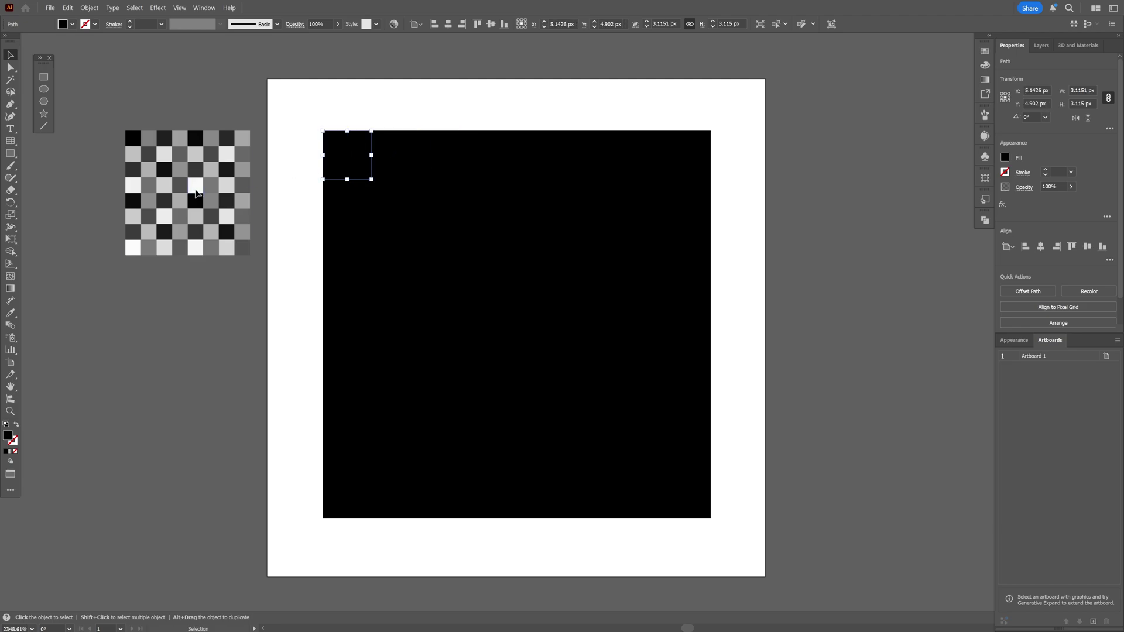
pyautogui.click(187, 249)
pyautogui.moveTo(189, 260); pyautogui.dragTo(221, 464)
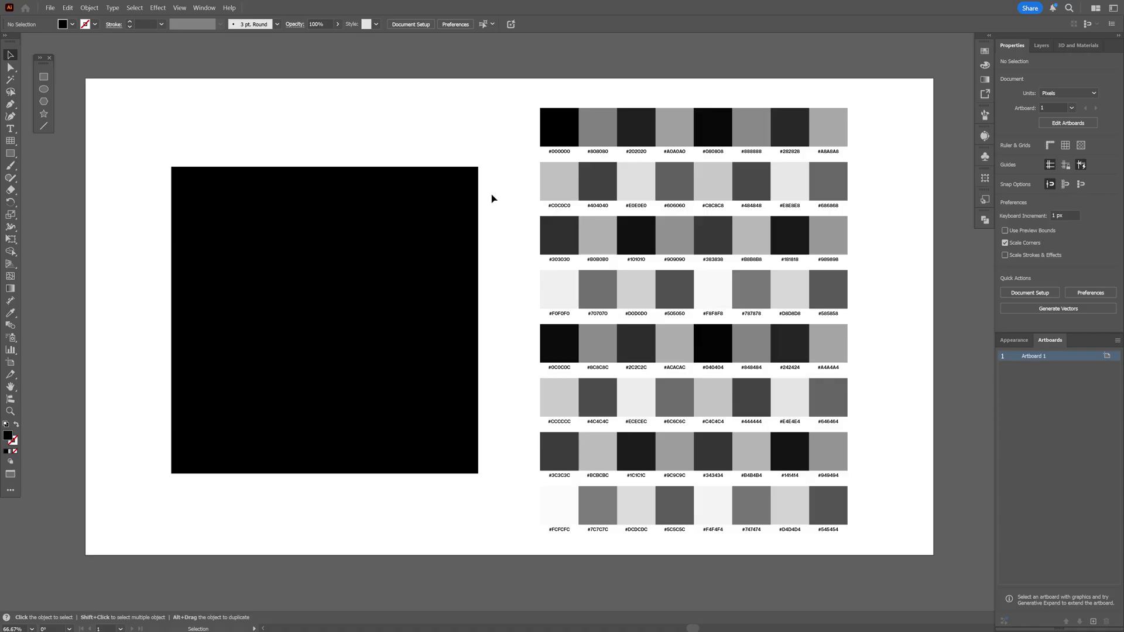
# Step: Fully ungroup the black grid beside the hex-labelled grey palette with Ungroup All
pyautogui.click(374, 198)
pyautogui.rightClick(373, 197)
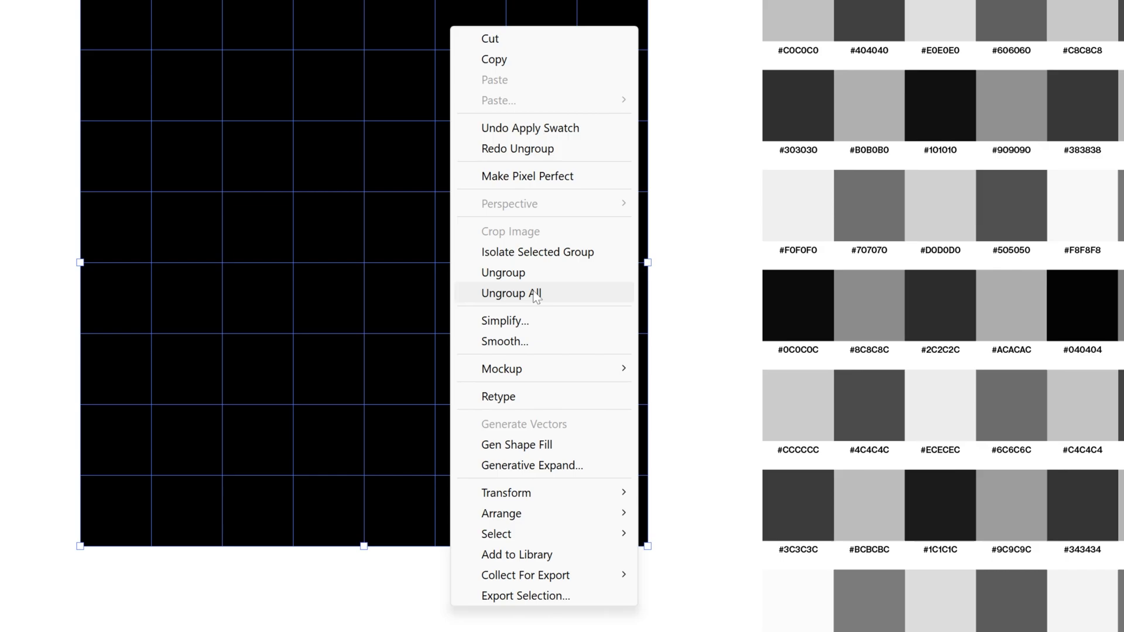
pyautogui.click(536, 294)
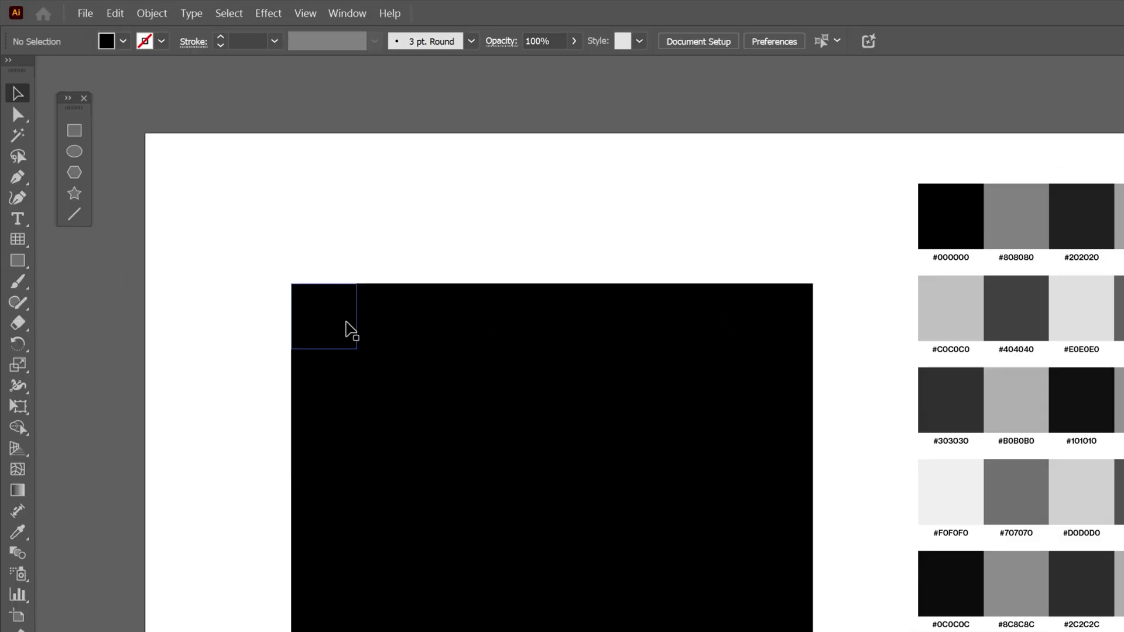
# Step: Use the Eyedropper to fill the second square of the grid's top row with the #808080 palette colour
pyautogui.click(342, 325)
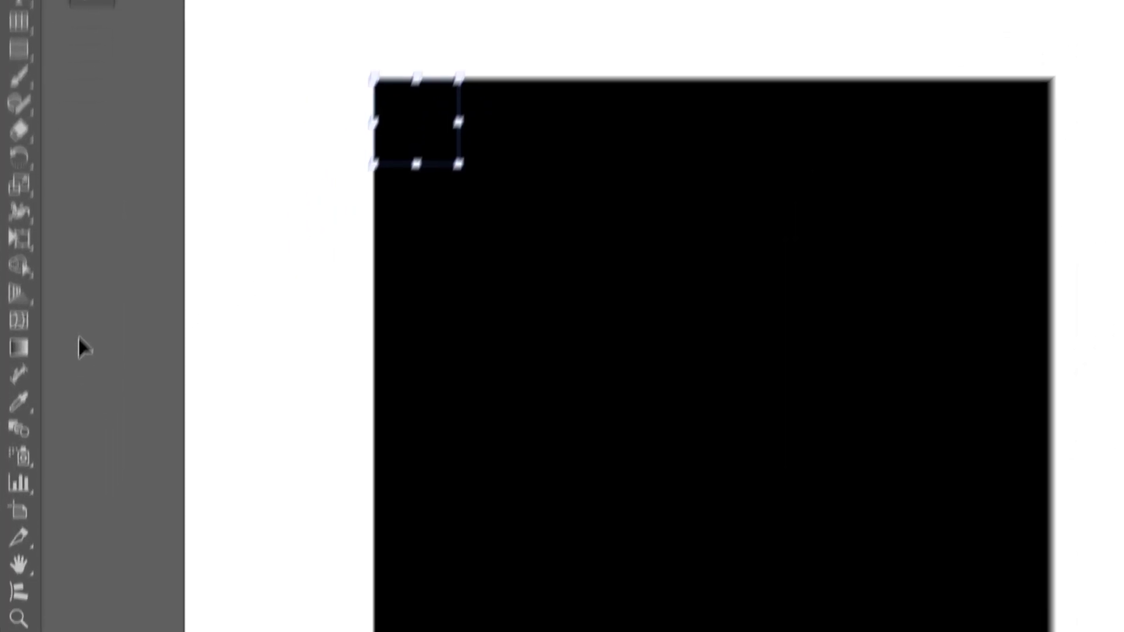
pyautogui.click(27, 308)
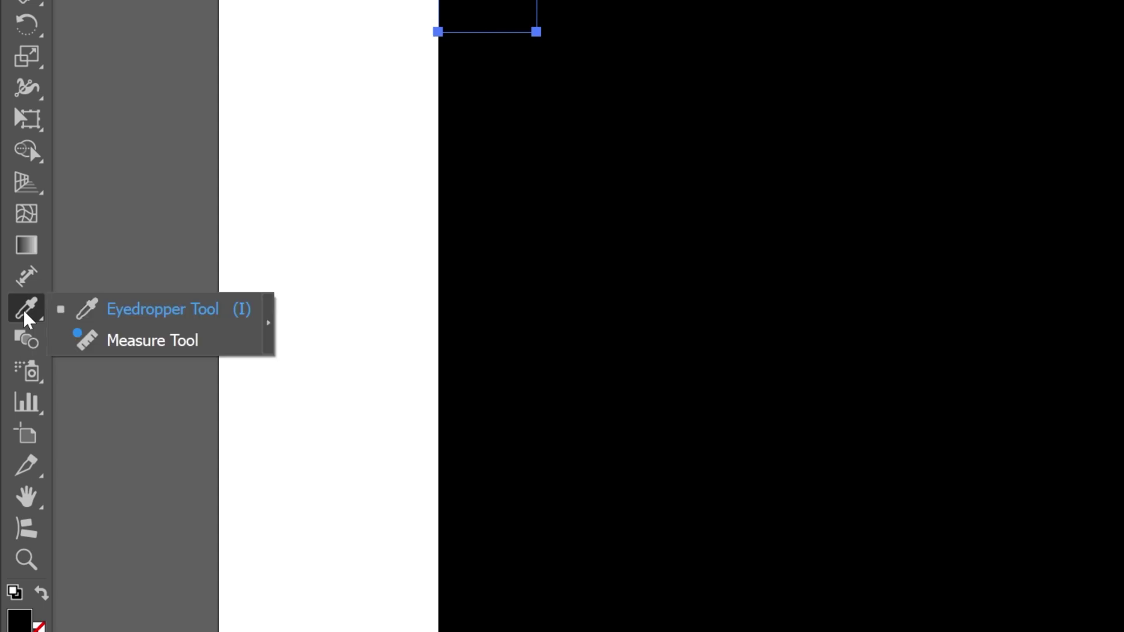
pyautogui.click(127, 311)
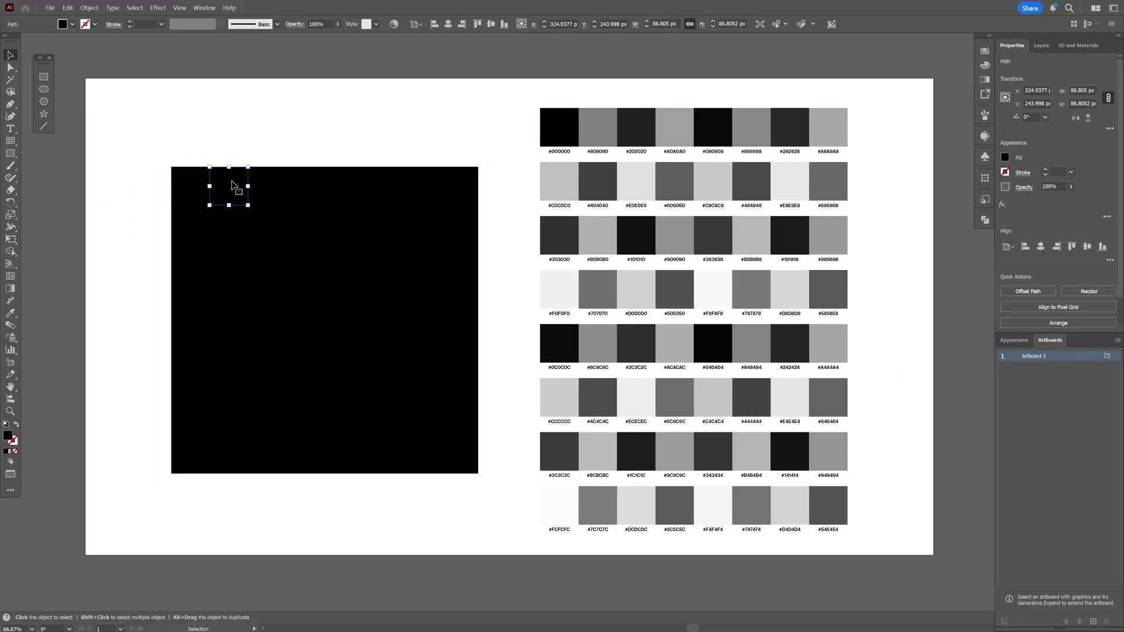
pyautogui.press('i')
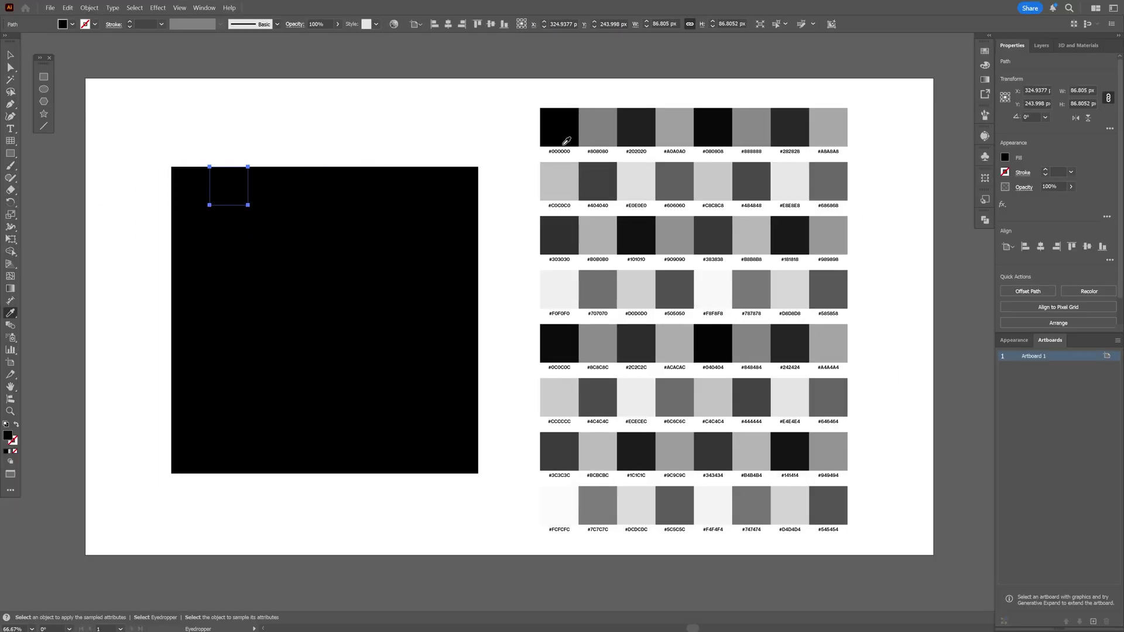
pyautogui.click(604, 125)
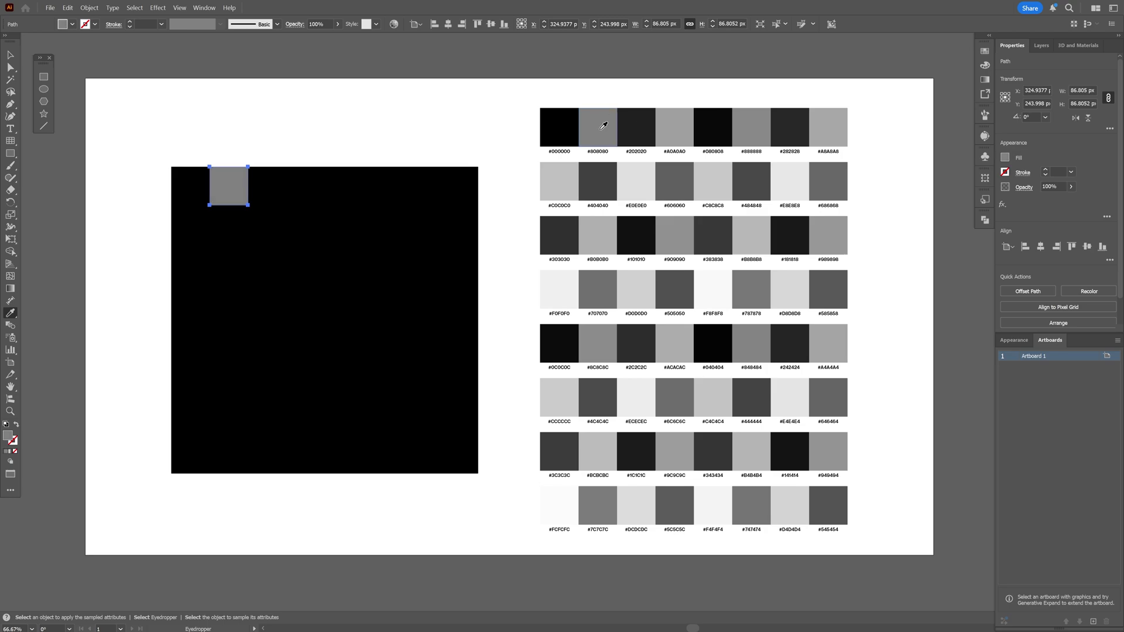
# Step: Fill the third square of the grid's top row with the #202020 palette colour using the Eyedropper
pyautogui.press('v')
pyautogui.click(271, 176)
pyautogui.press('i')
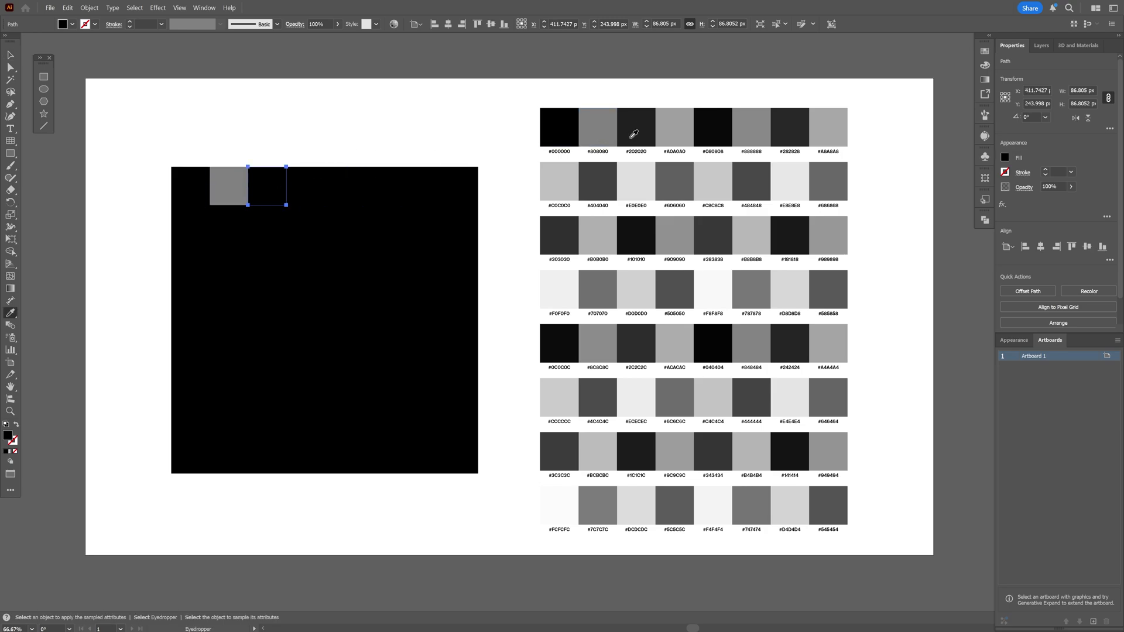
pyautogui.click(649, 126)
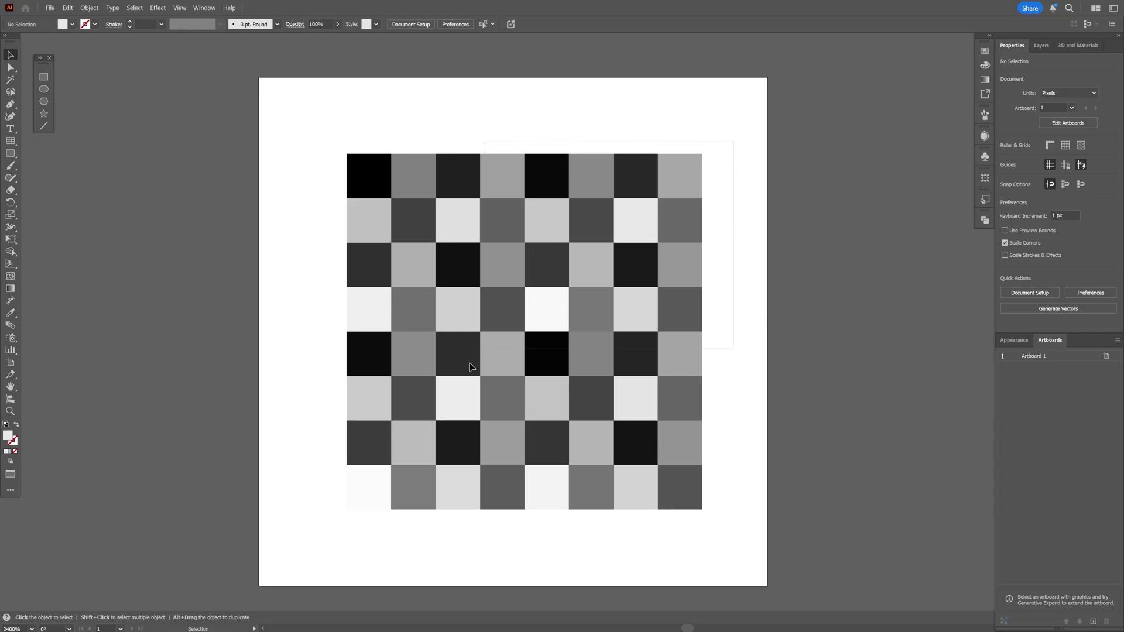
# Step: Select all squares of the coloured grid and group them
pyautogui.hotkey('ctrl', 'a')
pyautogui.rightClick(444, 261)
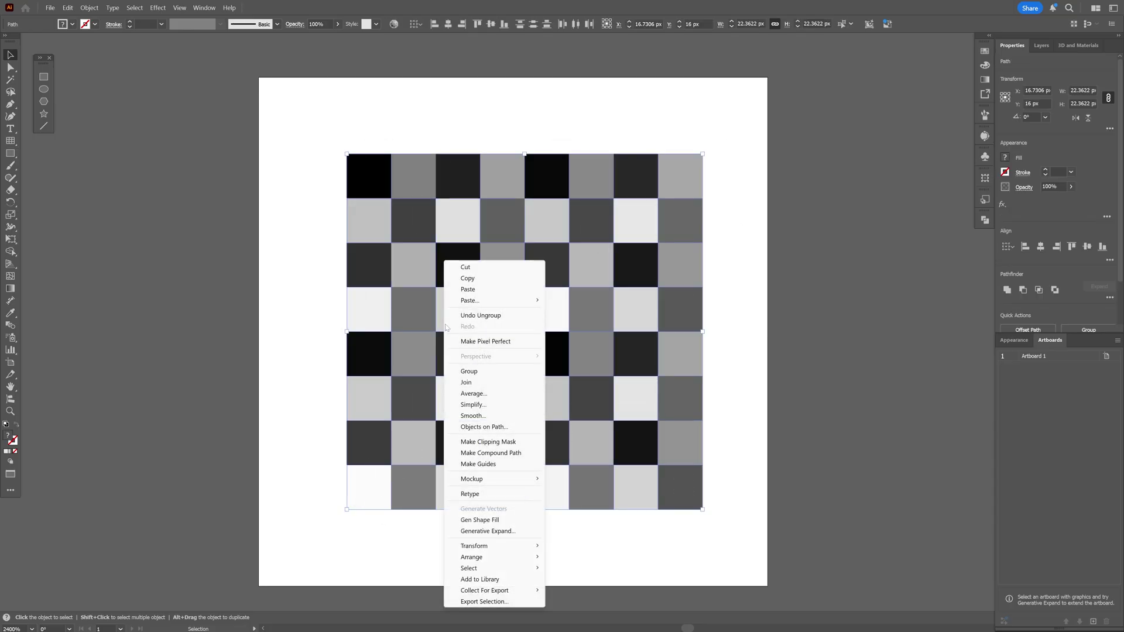
pyautogui.click(486, 374)
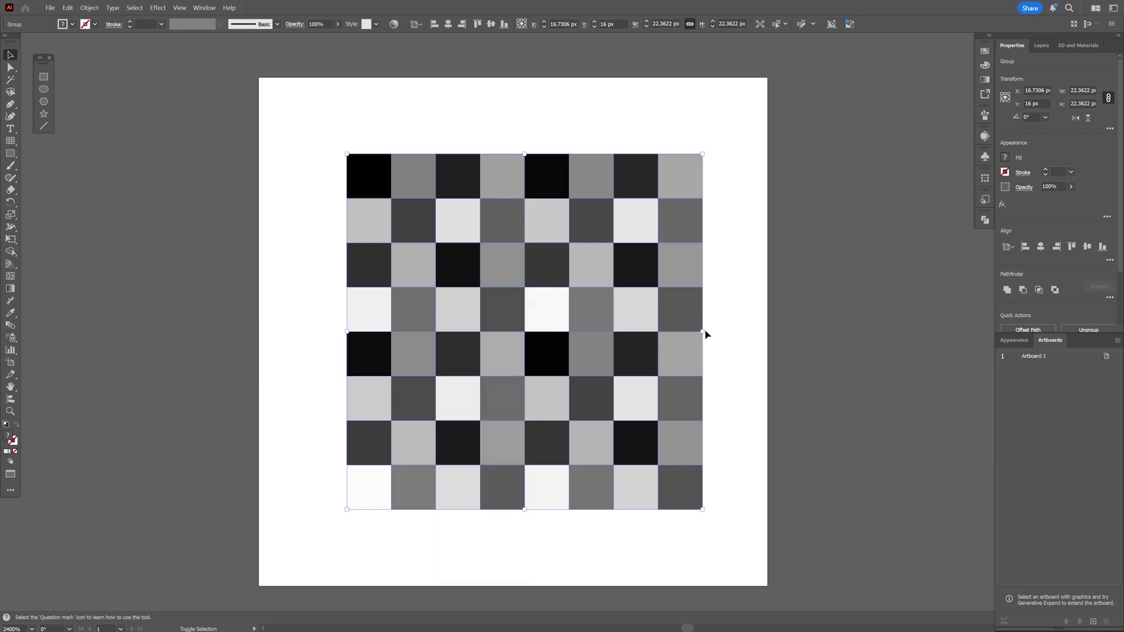
# Step: Scale the grayscale tile down to about 6.9 px square and duplicate it side by side into a row of four tiles
pyautogui.moveTo(706, 334); pyautogui.dragTo(447, 328)
pyautogui.moveTo(421, 325); pyautogui.dragTo(427, 258)
pyautogui.hotkey('ctrl', 'd')
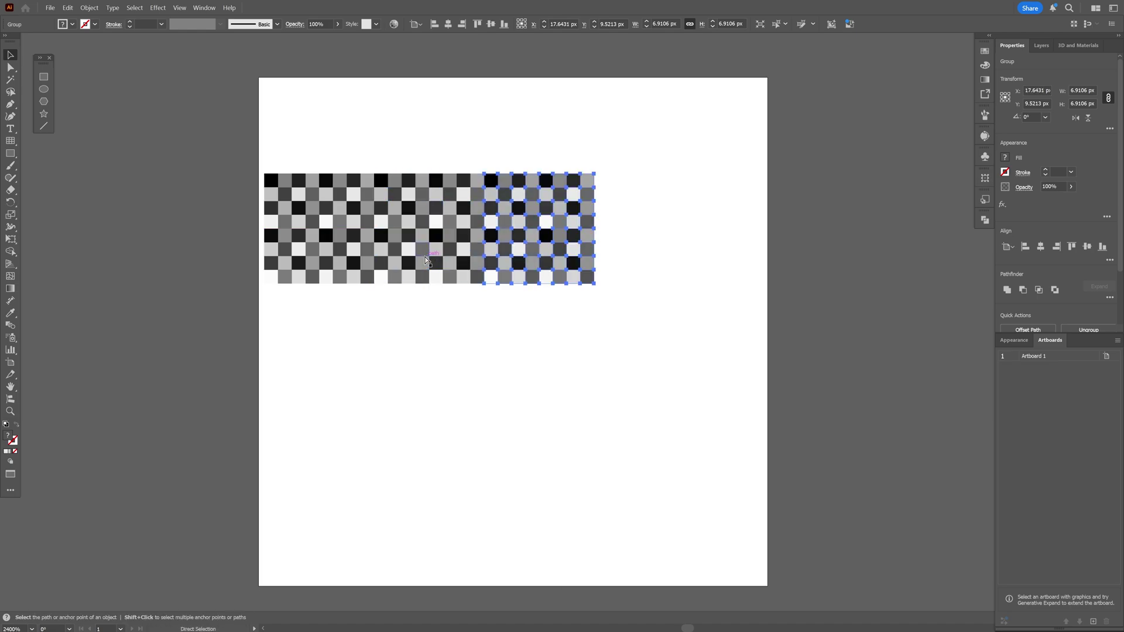
pyautogui.hotkey('ctrl', 'd')
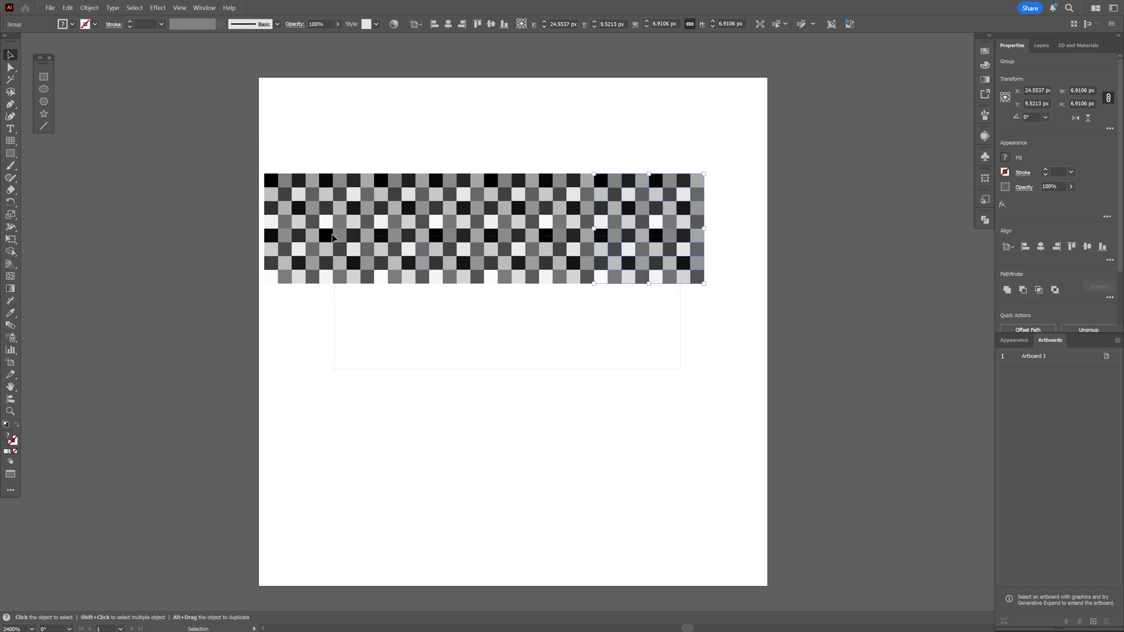
# Step: Move the tile row near the artboard's upper edge and duplicate it downward three times to form a four by four block
pyautogui.hotkey('ctrl', 'a')
pyautogui.moveTo(332, 237); pyautogui.dragTo(357, 165)
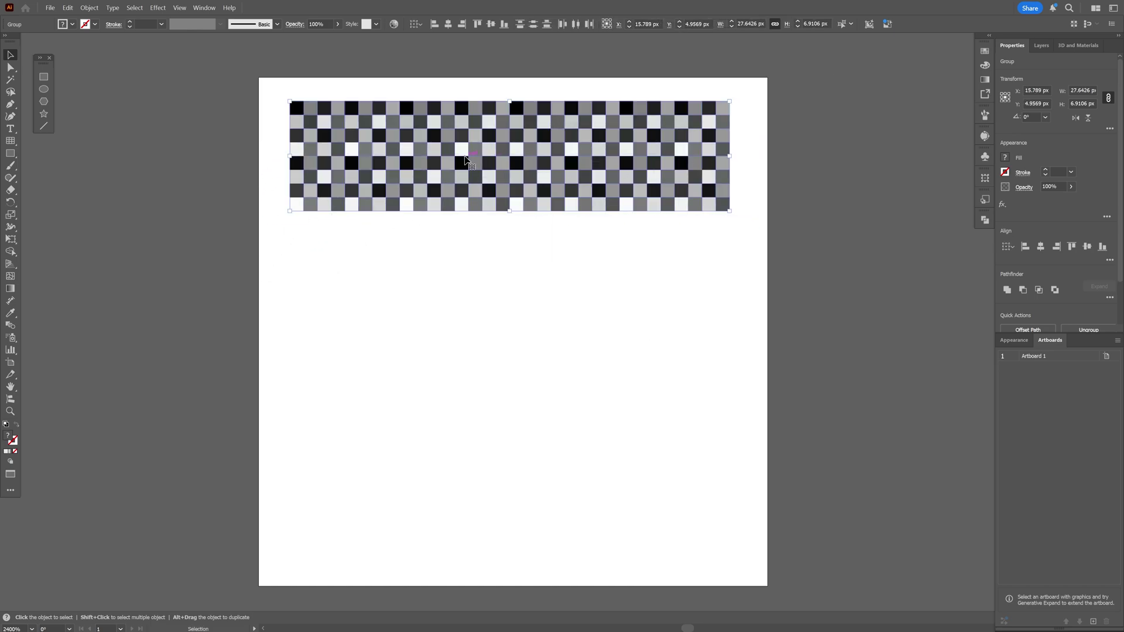
pyautogui.moveTo(467, 130); pyautogui.dragTo(467, 239)
pyautogui.hotkey('ctrl', 'd')
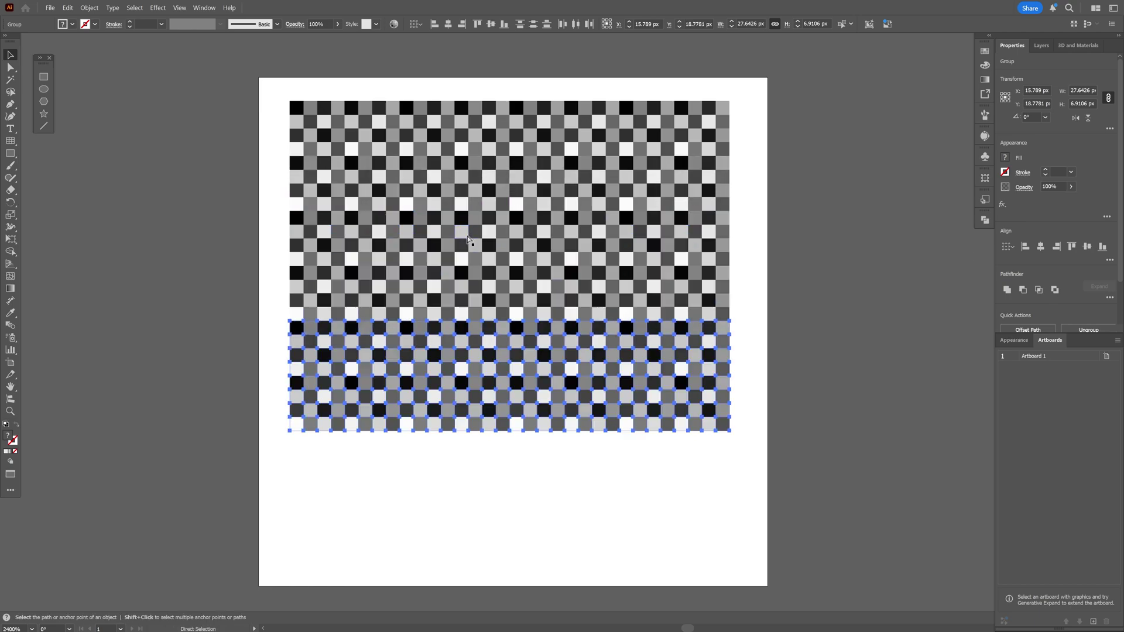
pyautogui.hotkey('ctrl', 'd')
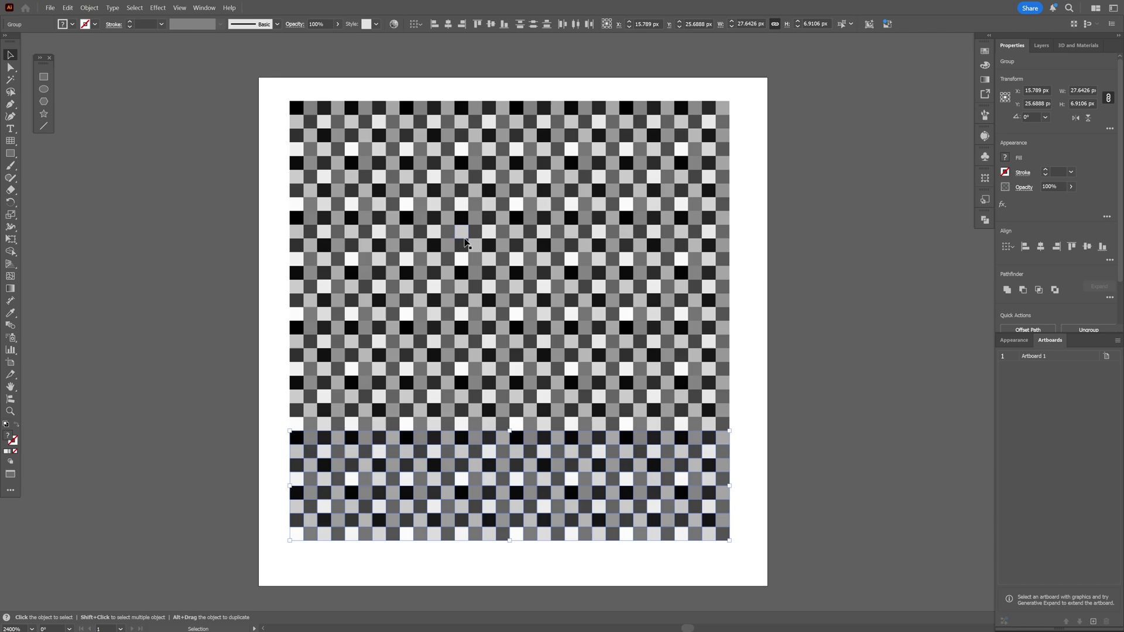
# Step: Select all the tile rows and group them into one block
pyautogui.hotkey('ctrl', 'a')
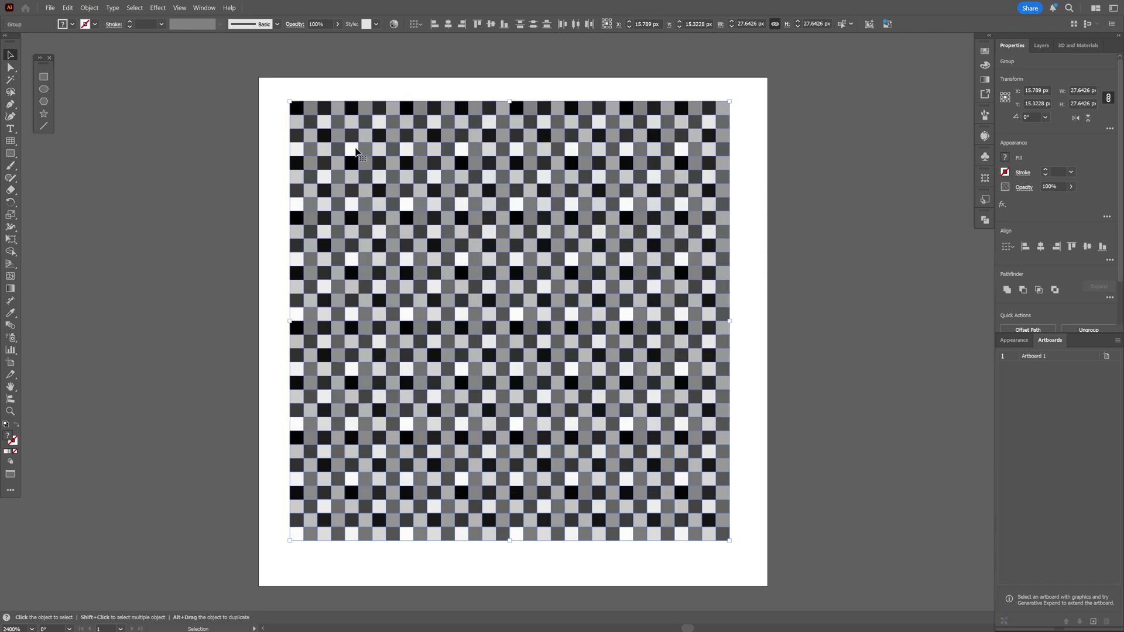
pyautogui.rightClick(356, 150)
pyautogui.click(380, 297)
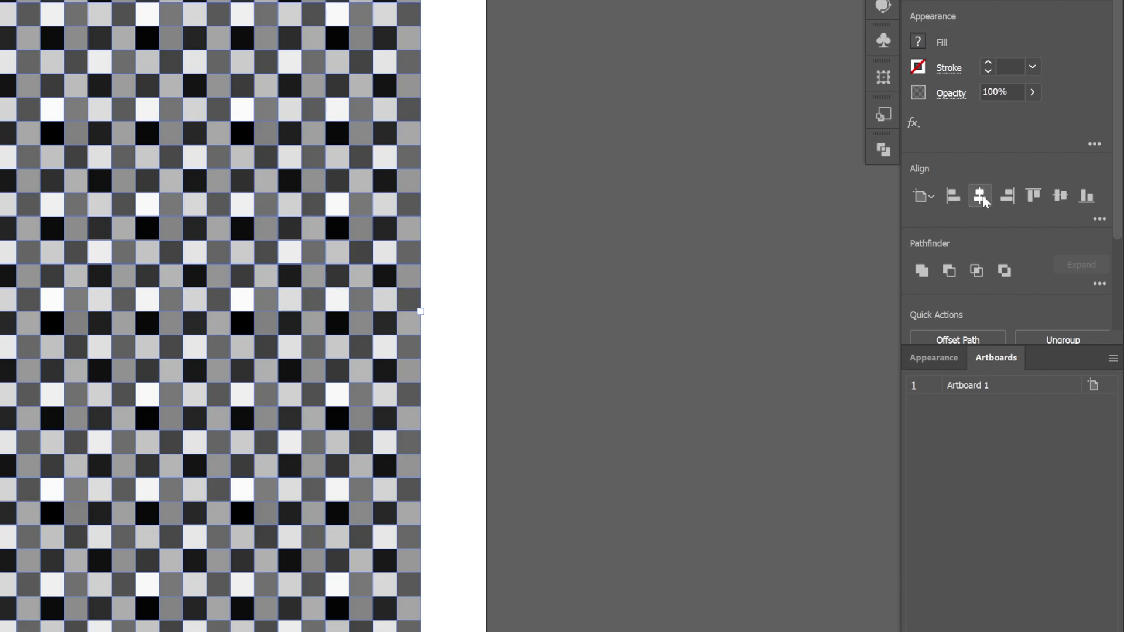
# Step: Center the tile block horizontally and vertically on the artboard and scale it up from its center to the artboard's edges
pyautogui.click(984, 200)
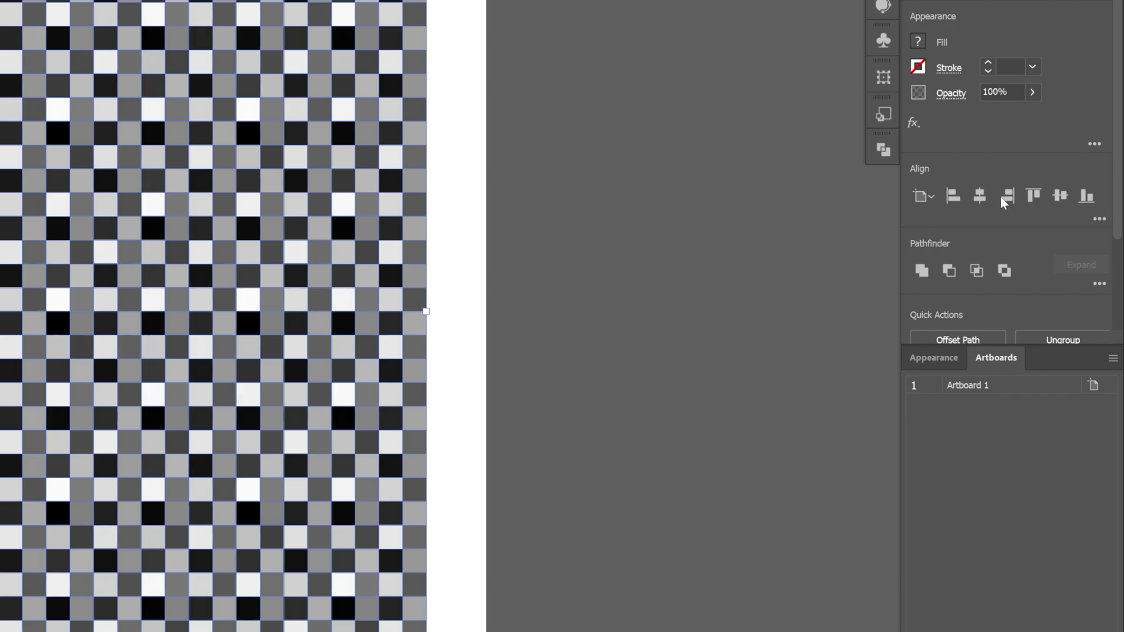
pyautogui.click(1066, 203)
pyautogui.scroll(3, 696, 314)
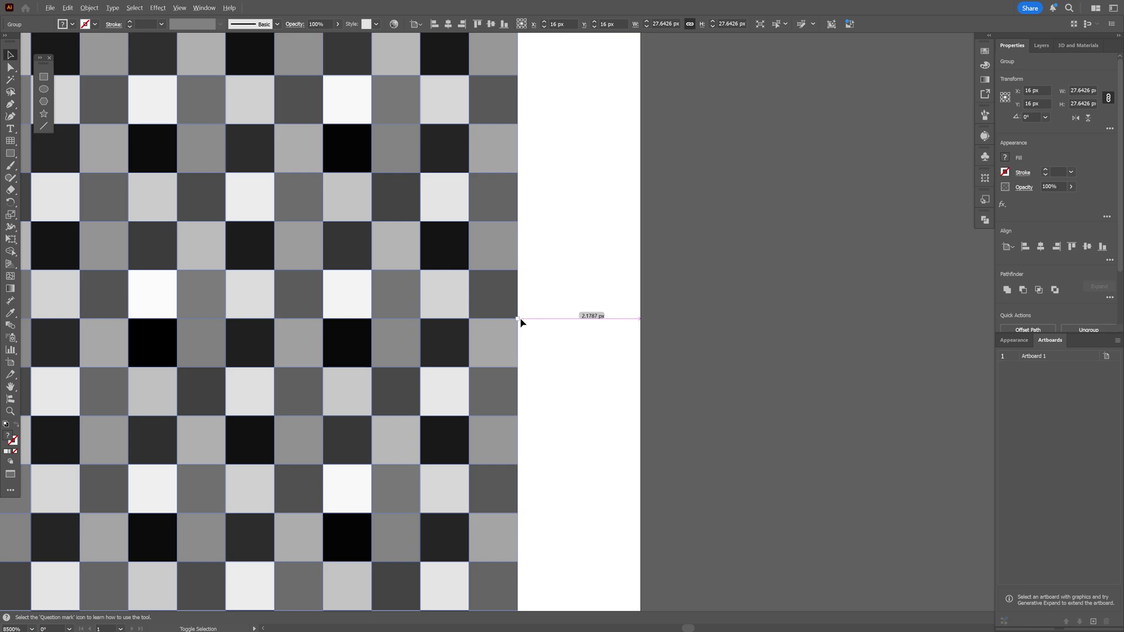
pyautogui.moveTo(519, 319); pyautogui.dragTo(642, 324)
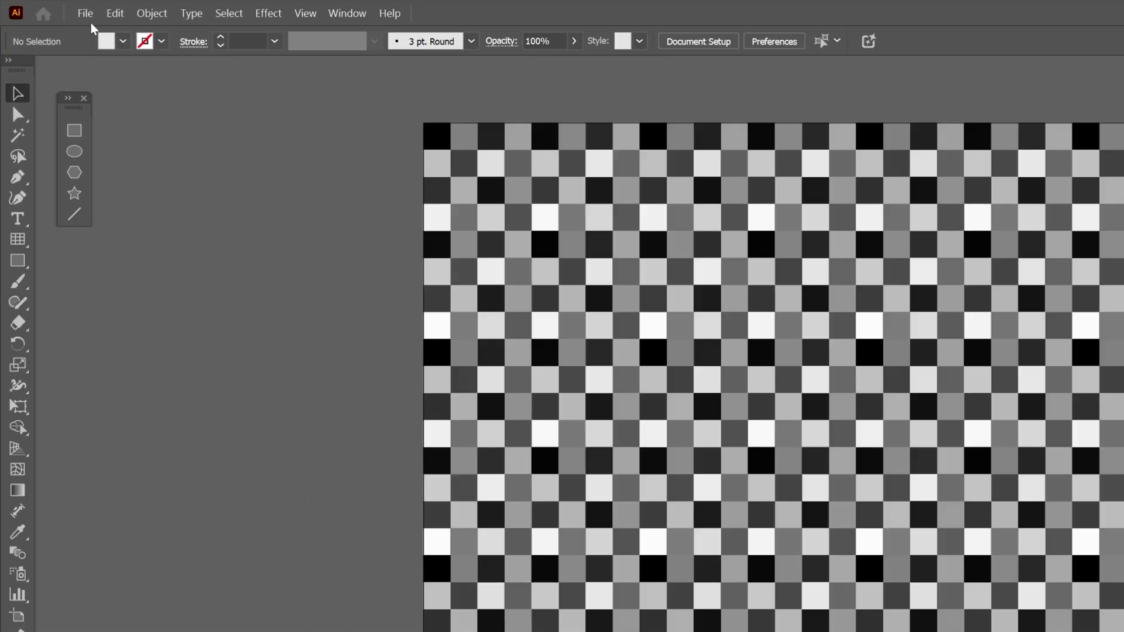
# Step: Set up a Save for Web (Legacy) export of the pattern as PNG-8 with a width of 32 px
pyautogui.click(52, 10)
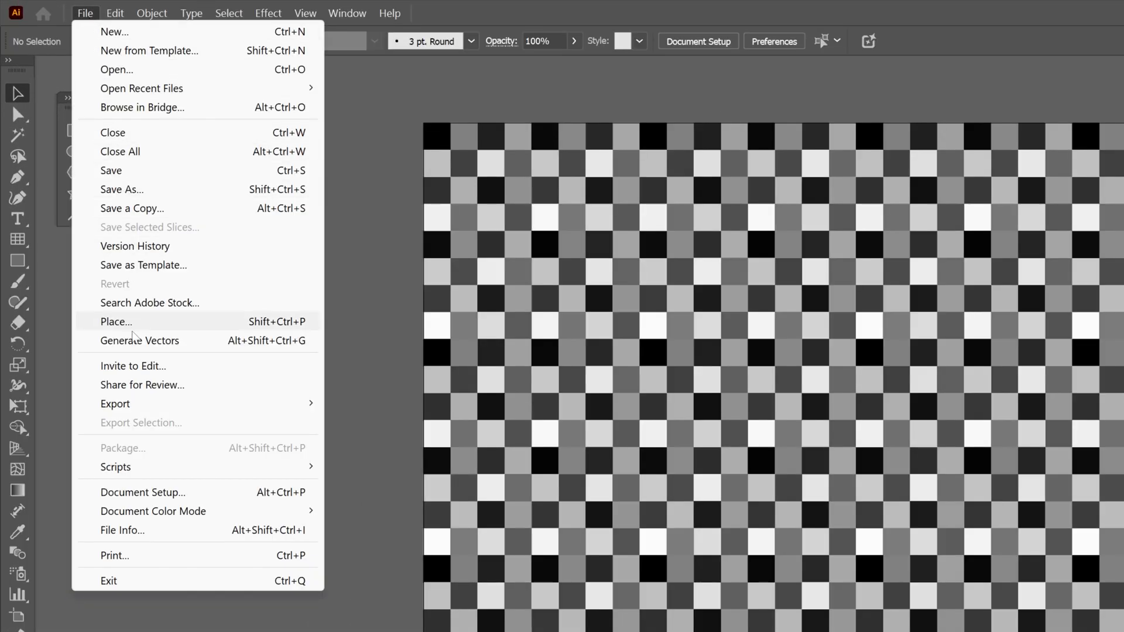
pyautogui.moveTo(143, 405)
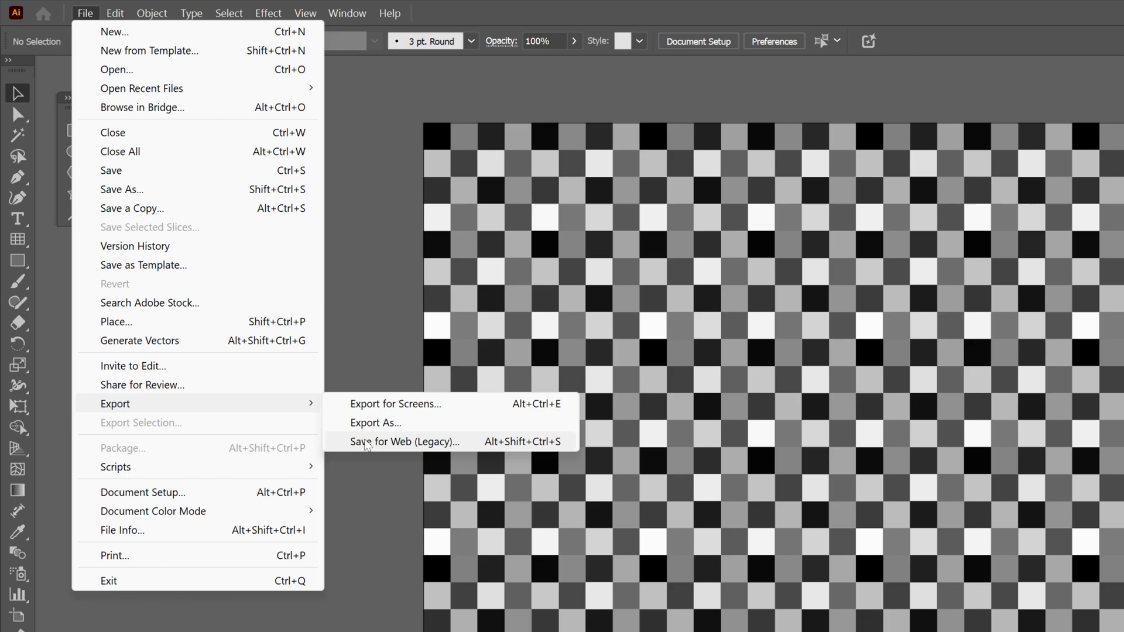
pyautogui.click(410, 442)
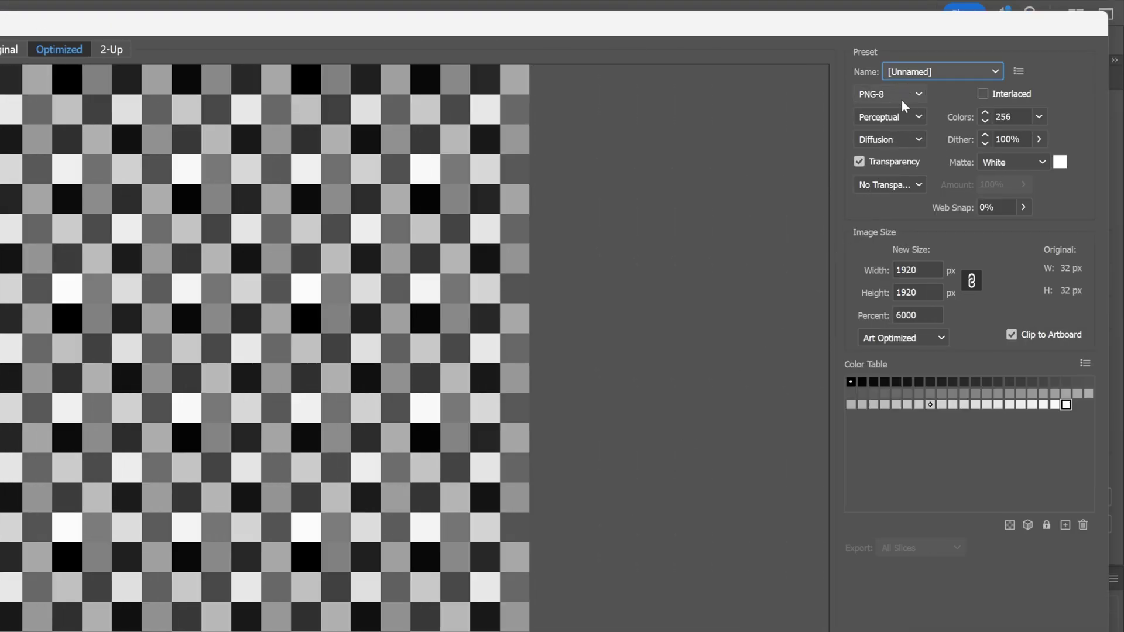
pyautogui.click(898, 94)
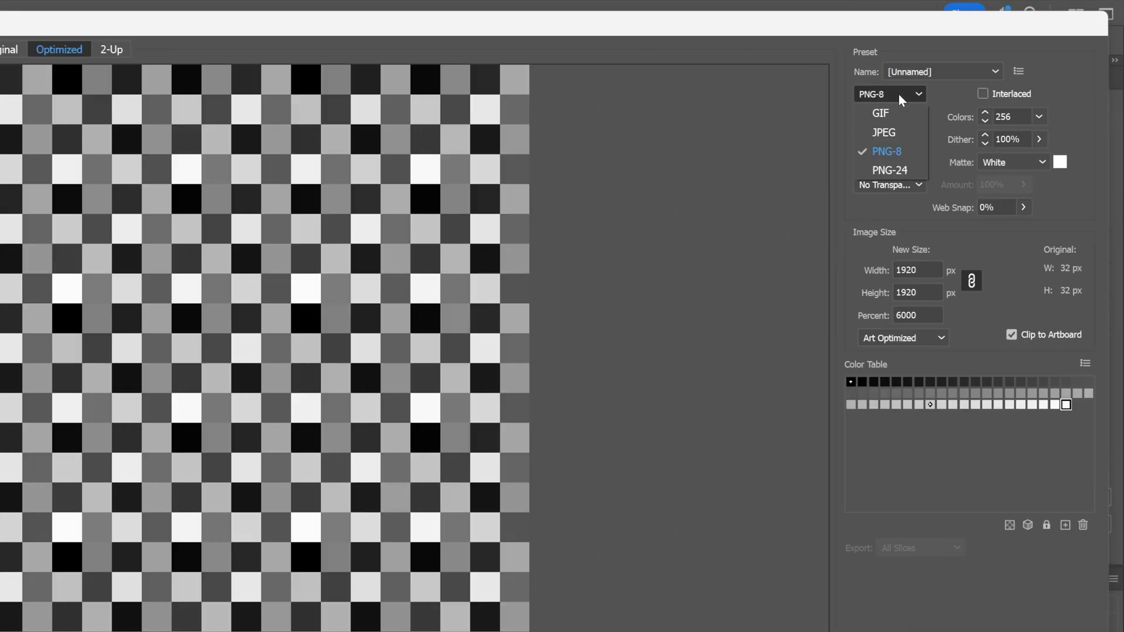
pyautogui.click(901, 151)
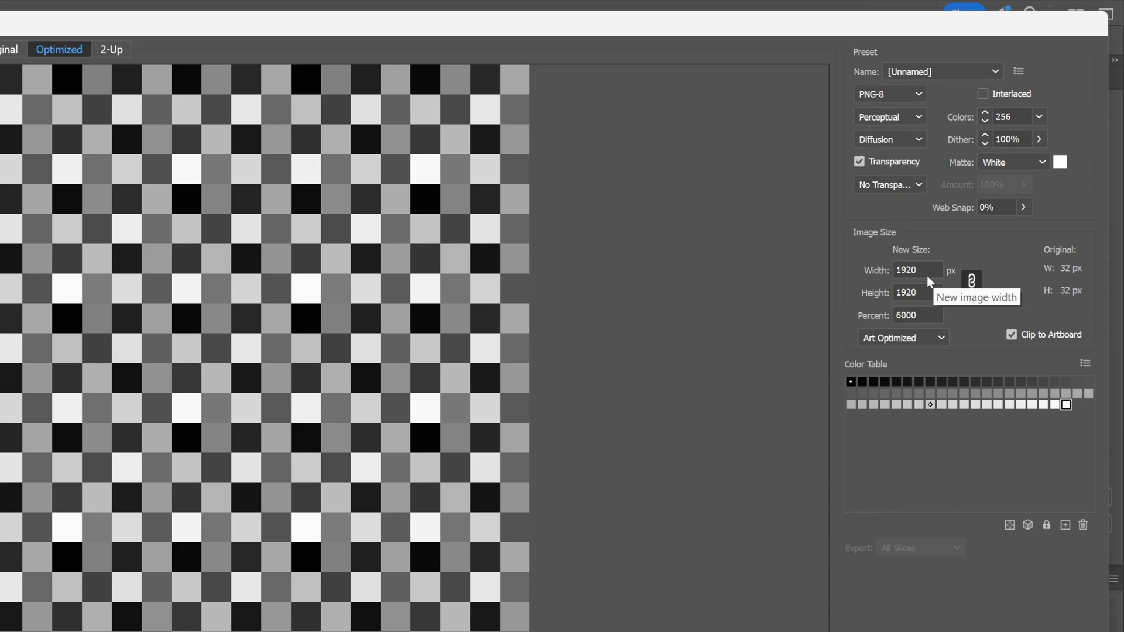
pyautogui.doubleClick(927, 277)
pyautogui.write('3')
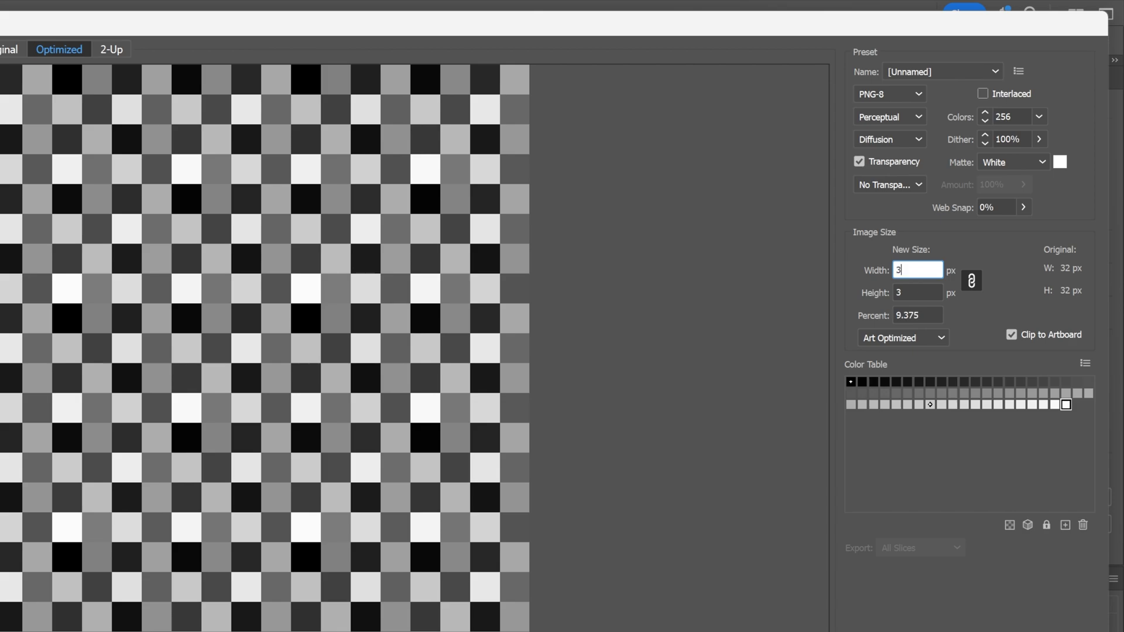
pyautogui.write('2')
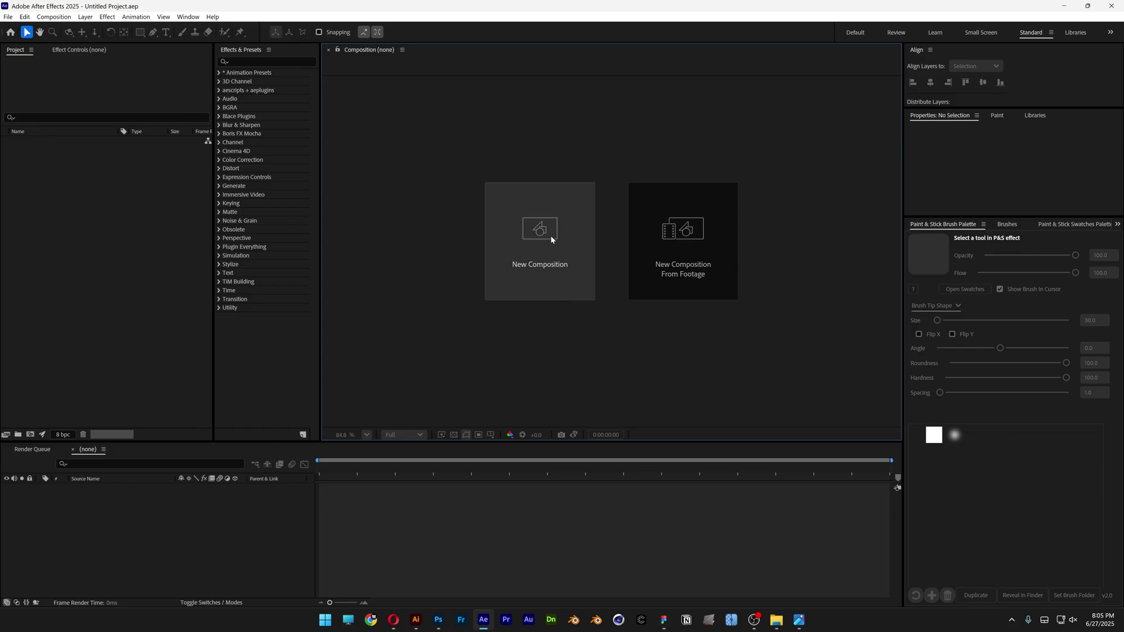
# Step: In After Effects, create a composition named Pattern with the UHD (4K) 3840x2160, 29.97 fps preset
pyautogui.click(551, 235)
pyautogui.write('Pattern')
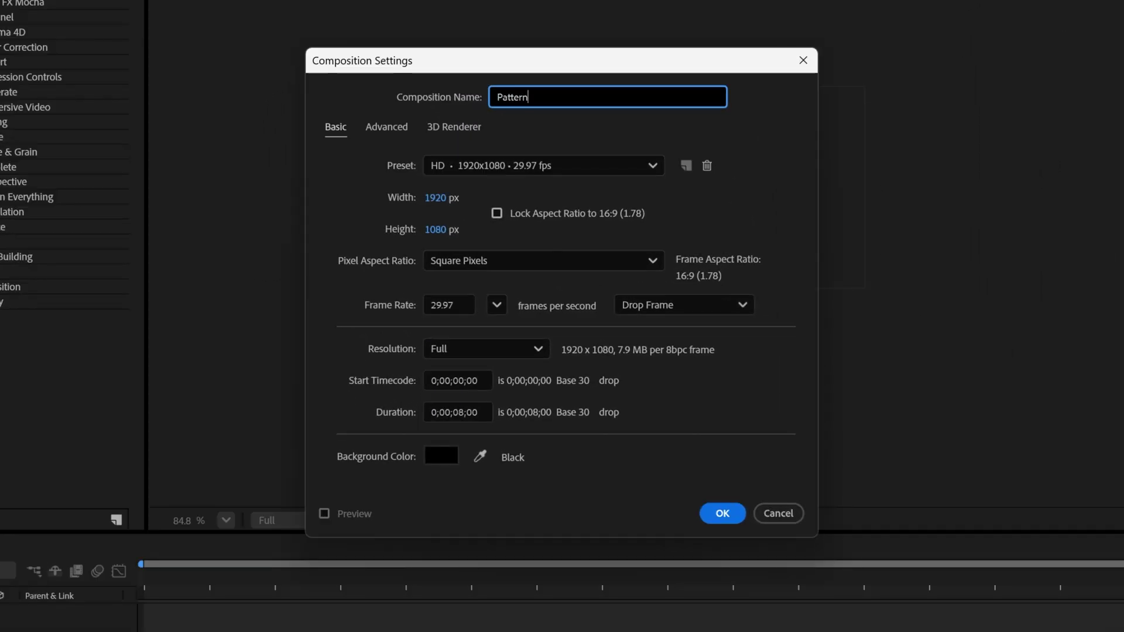
pyautogui.click(563, 164)
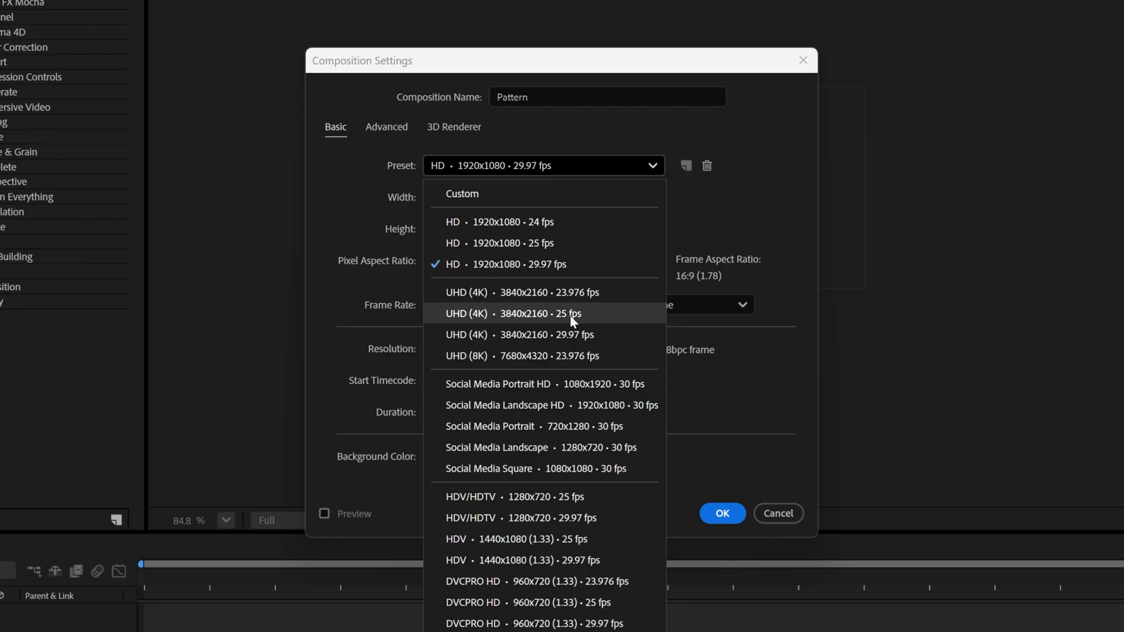
pyautogui.click(602, 335)
pyautogui.click(723, 513)
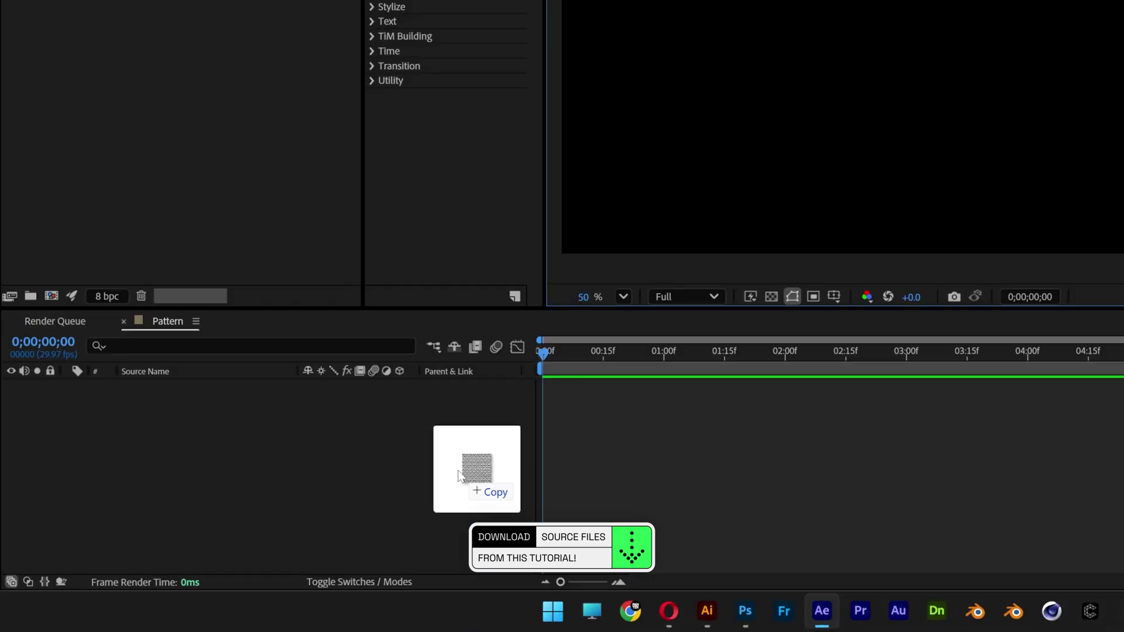
# Step: Import 8x8.png into the Pattern composition as a layer and apply the CC RepeTile effect to it
pyautogui.moveTo(458, 471); pyautogui.dragTo(419, 448)
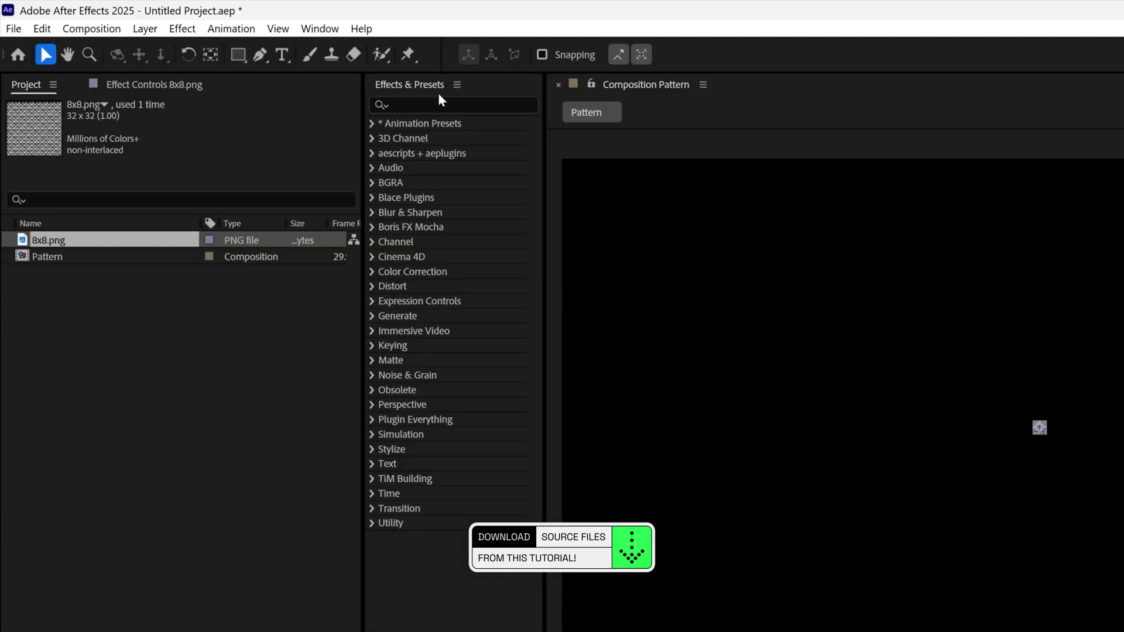
pyautogui.click(439, 104)
pyautogui.write('repetil')
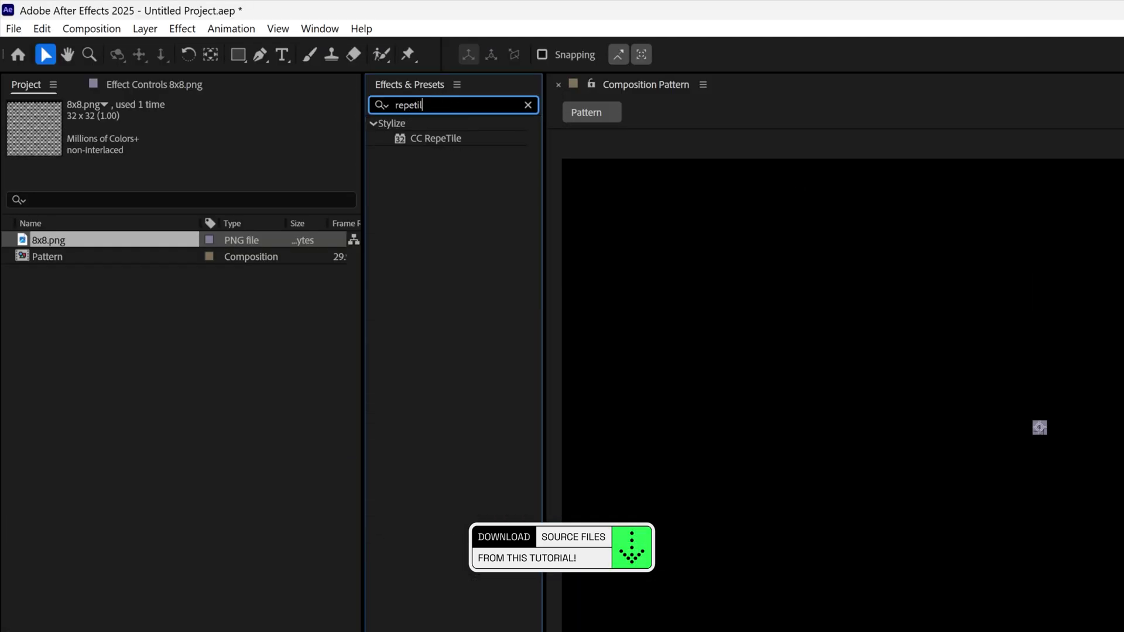
pyautogui.moveTo(449, 138); pyautogui.dragTo(177, 388)
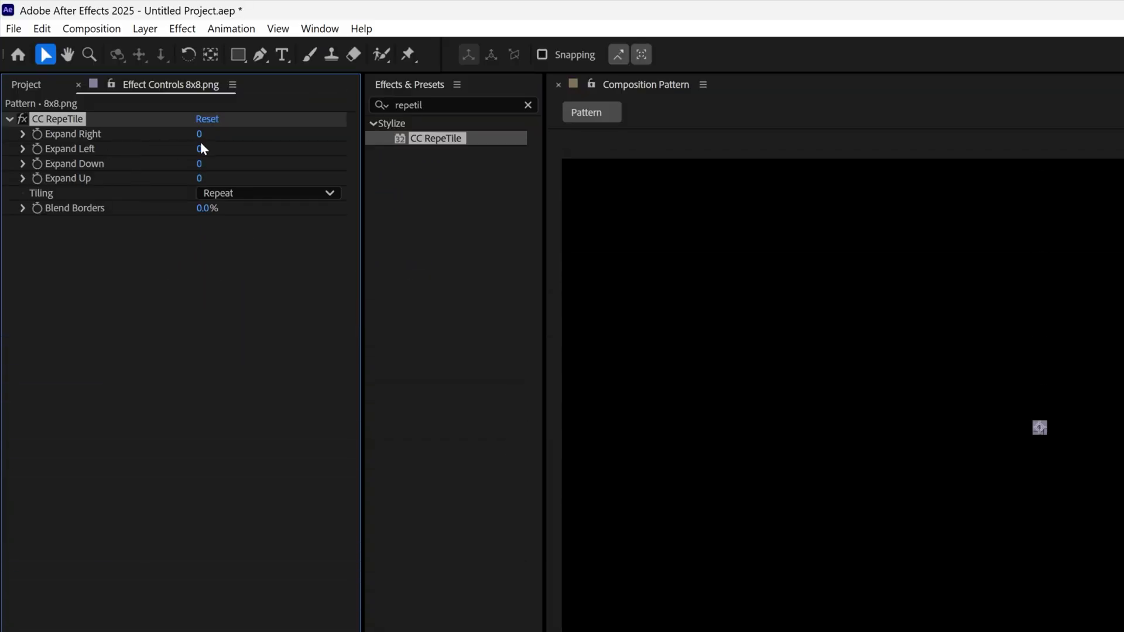
# Step: Set CC RepeTile's Expand Right and Left to 2000 and Expand Down and Up to 1200
pyautogui.click(199, 135)
pyautogui.write('200')
pyautogui.write('00')
pyautogui.press('Tab')
pyautogui.write('200')
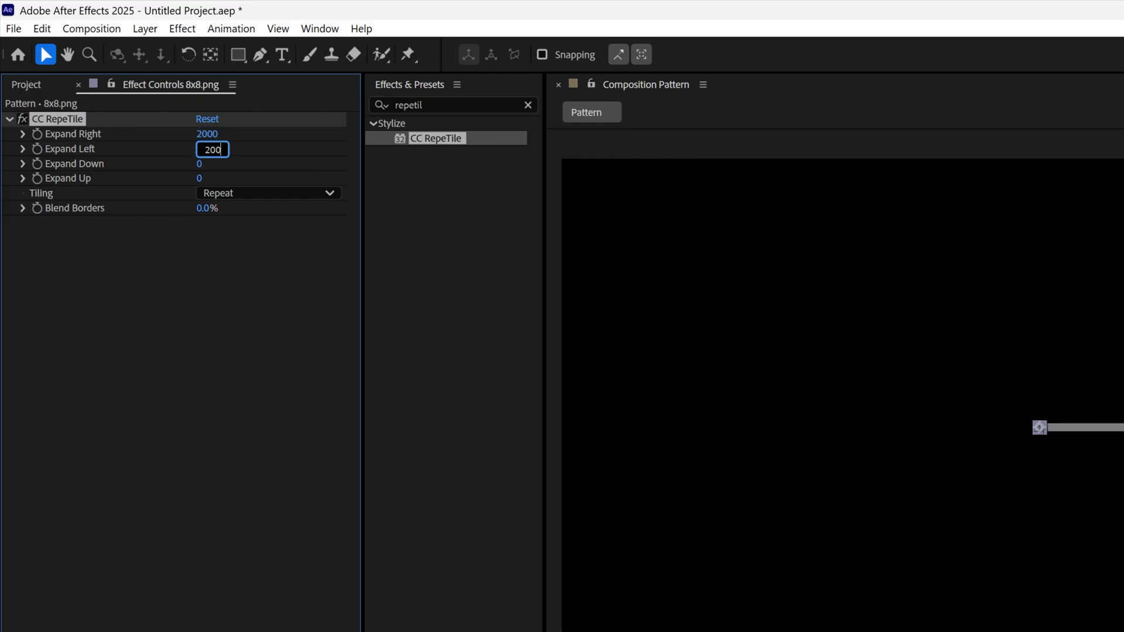
pyautogui.write('0')
pyautogui.press('Tab')
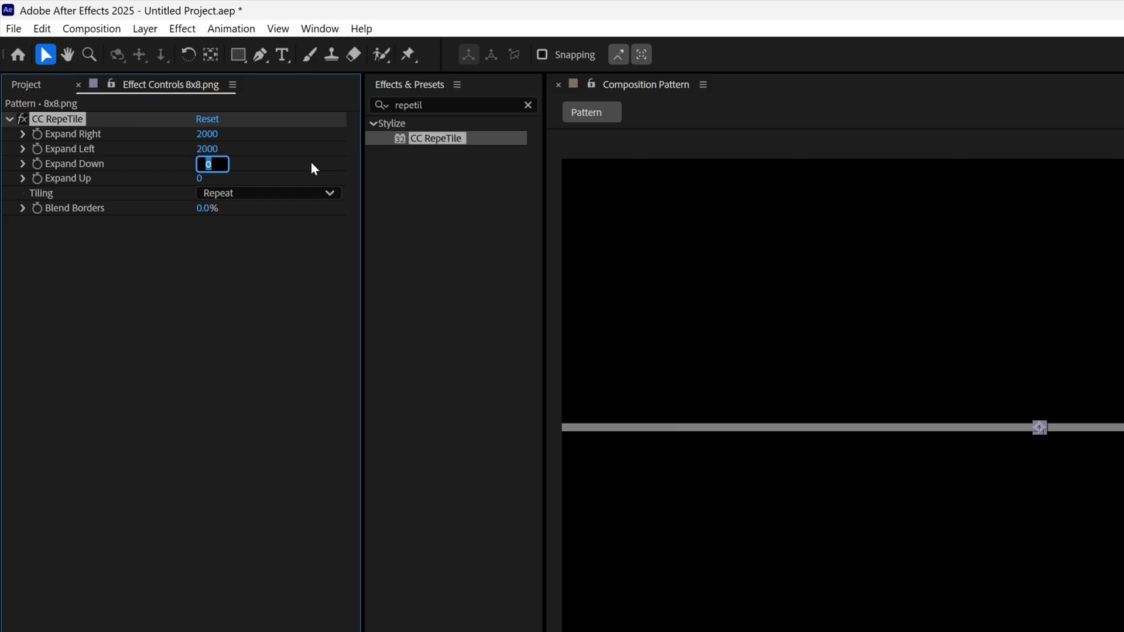
pyautogui.write('1200')
pyautogui.press('Tab')
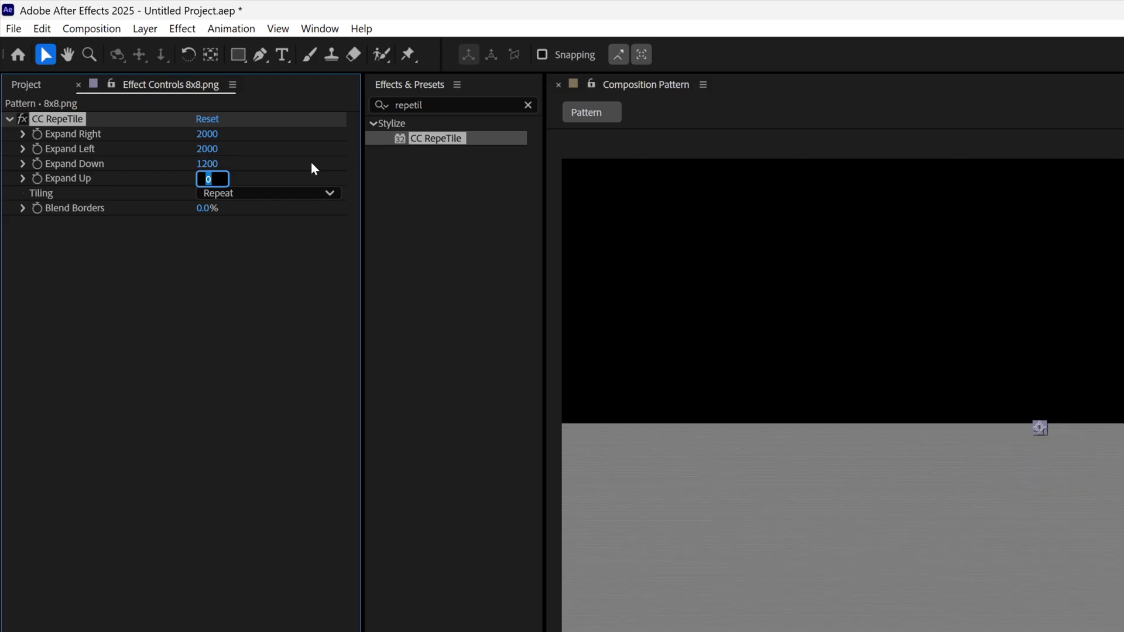
pyautogui.write('200')
pyautogui.press('Return')
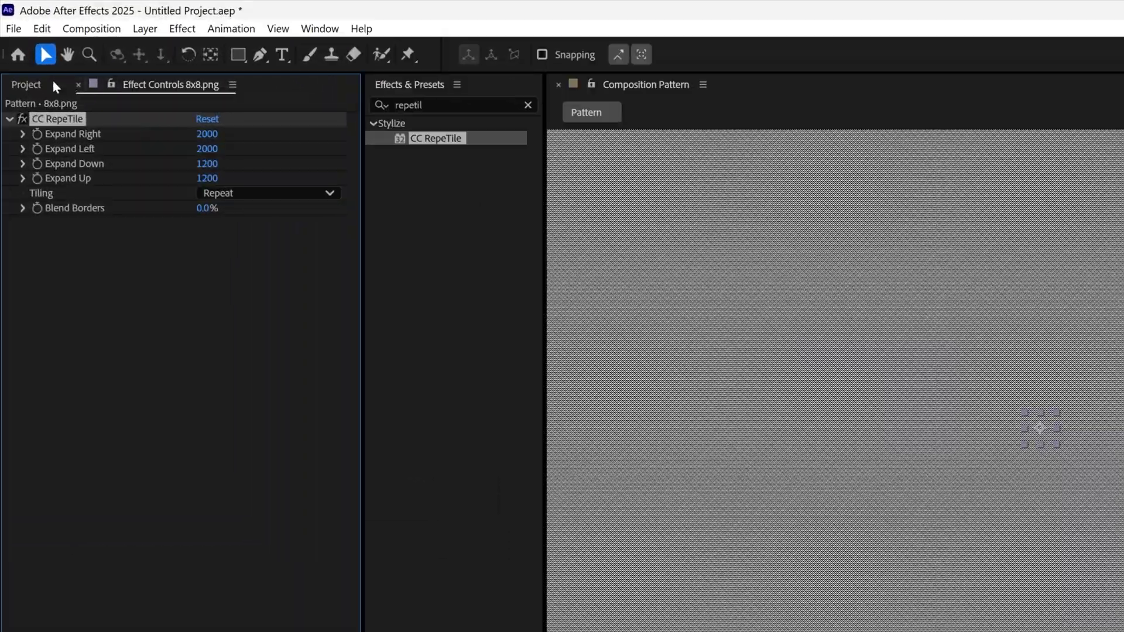
# Step: Create a composition named Final Comp with the HD 1920x1080, 29.97 fps preset
pyautogui.click(21, 50)
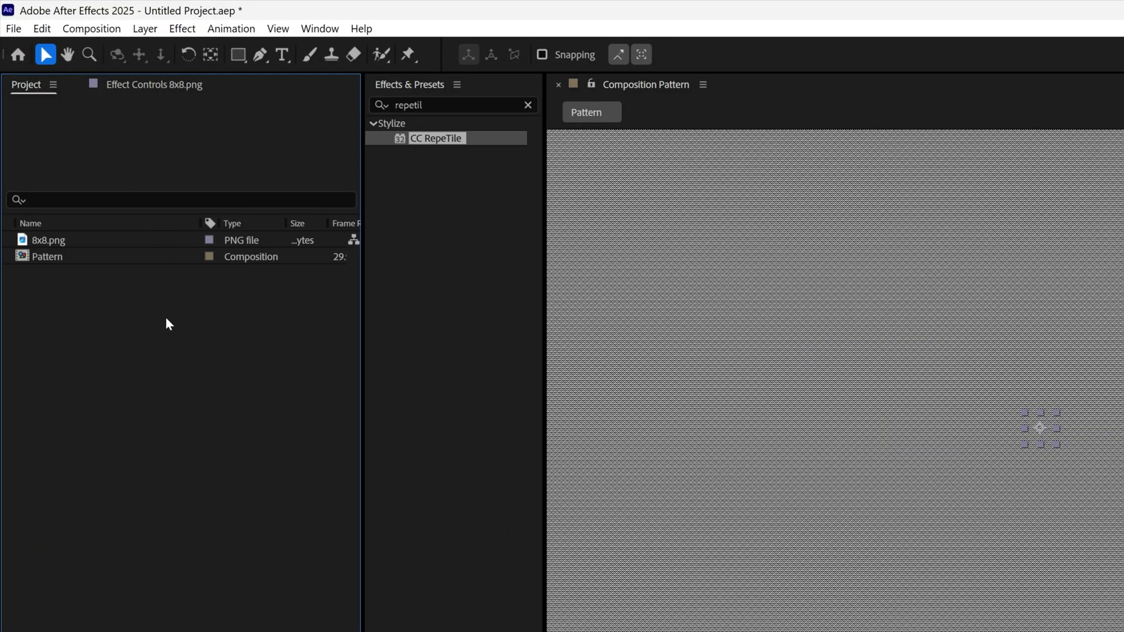
pyautogui.rightClick(128, 354)
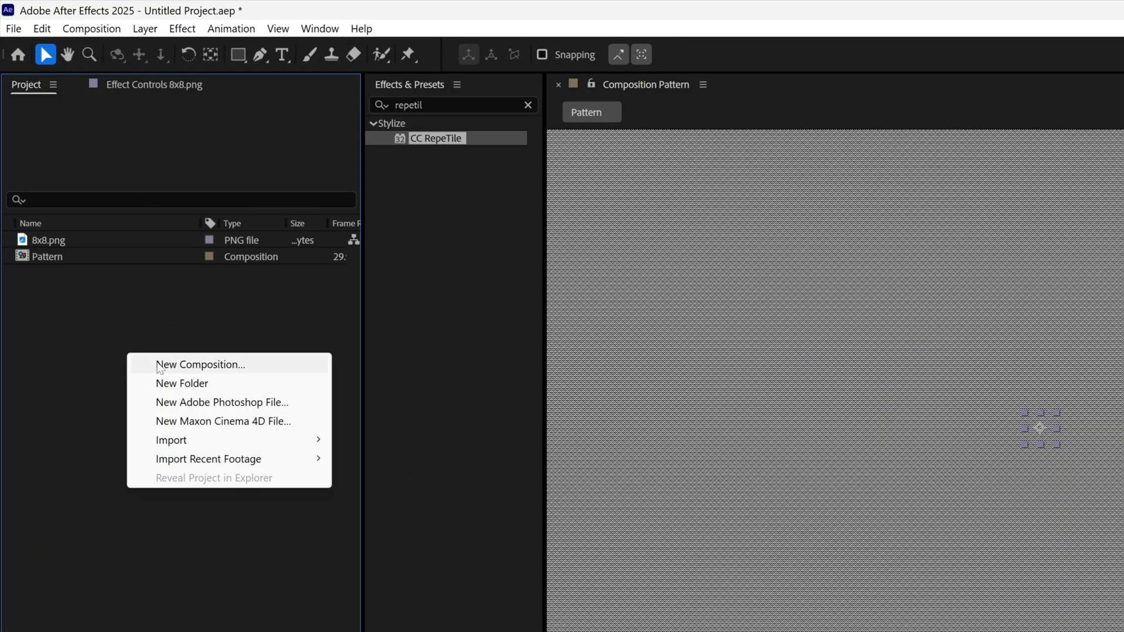
pyautogui.click(158, 365)
pyautogui.write('Final C')
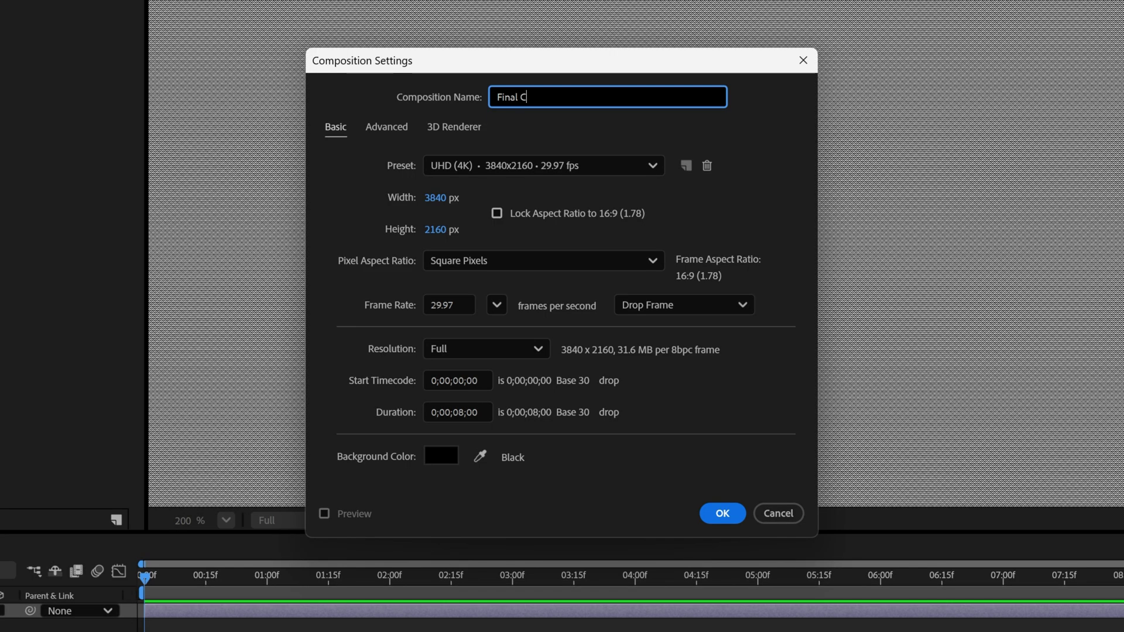
pyautogui.write('omp')
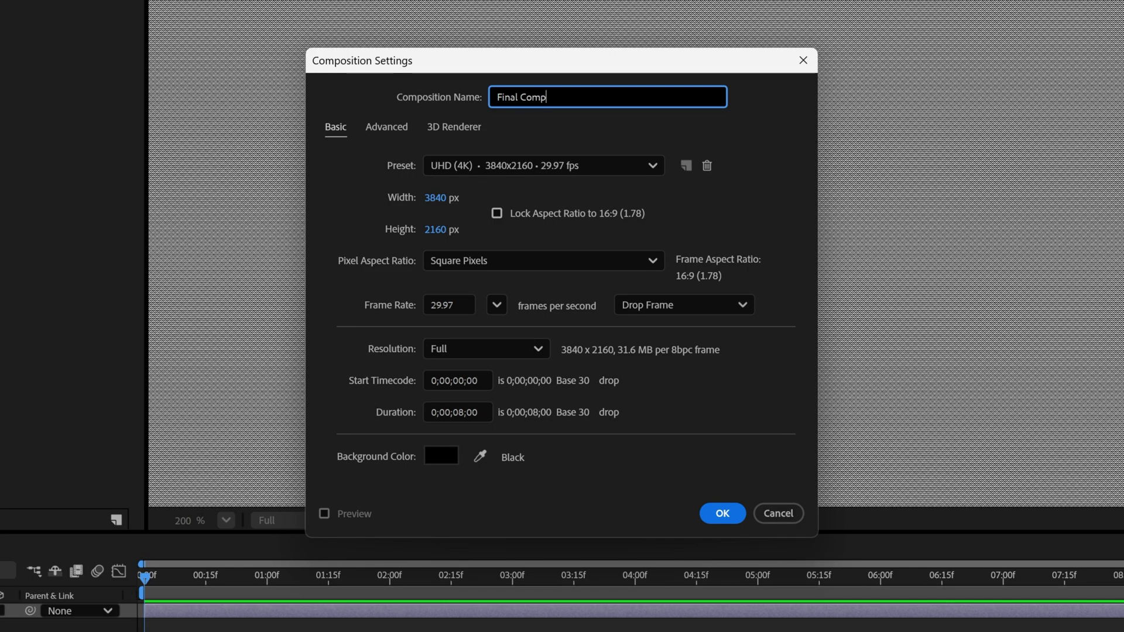
pyautogui.click(476, 167)
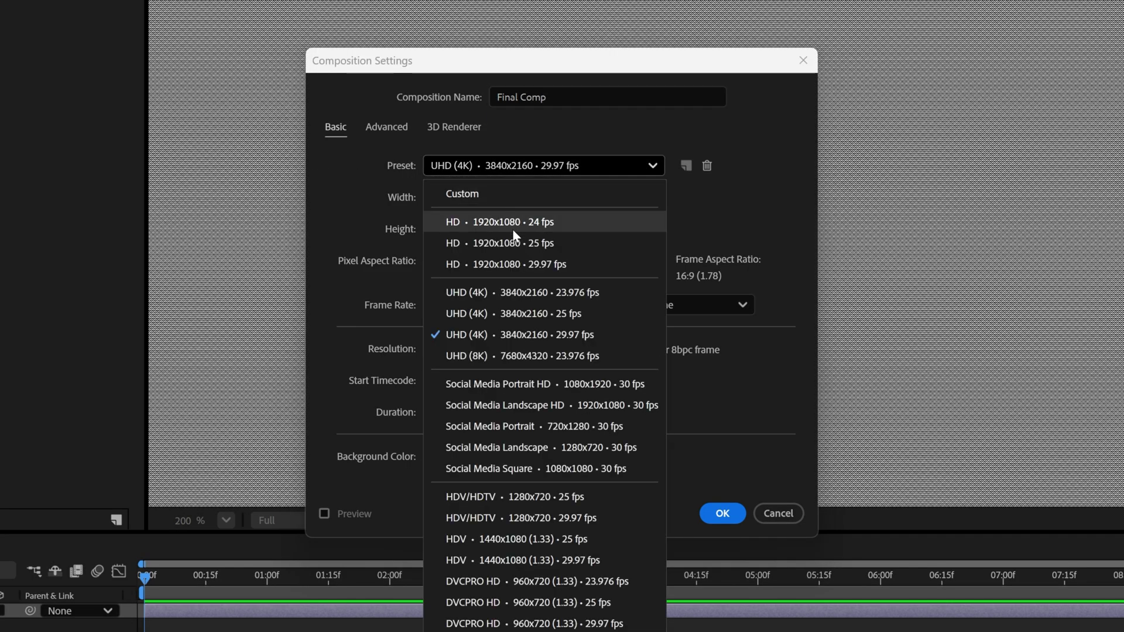
pyautogui.click(569, 266)
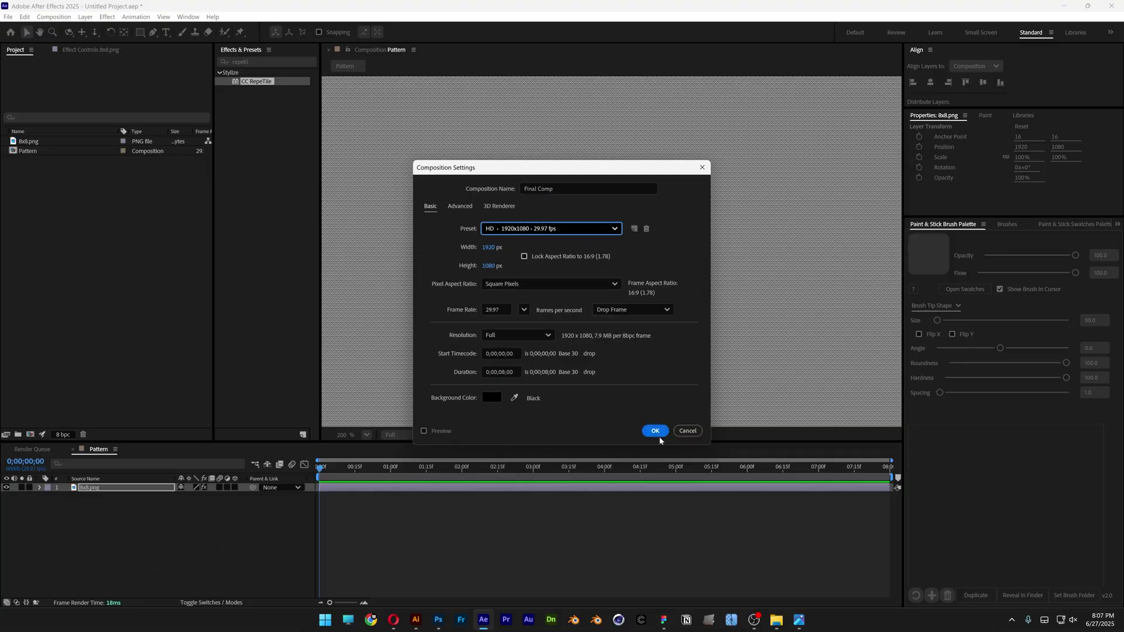
pyautogui.click(658, 432)
# Step: Import the astronaut video pexels-cottonbro-7170777 (Original).mp4 into Final Comp and fit it to the composition
pyautogui.moveTo(1096, 183); pyautogui.dragTo(157, 540)
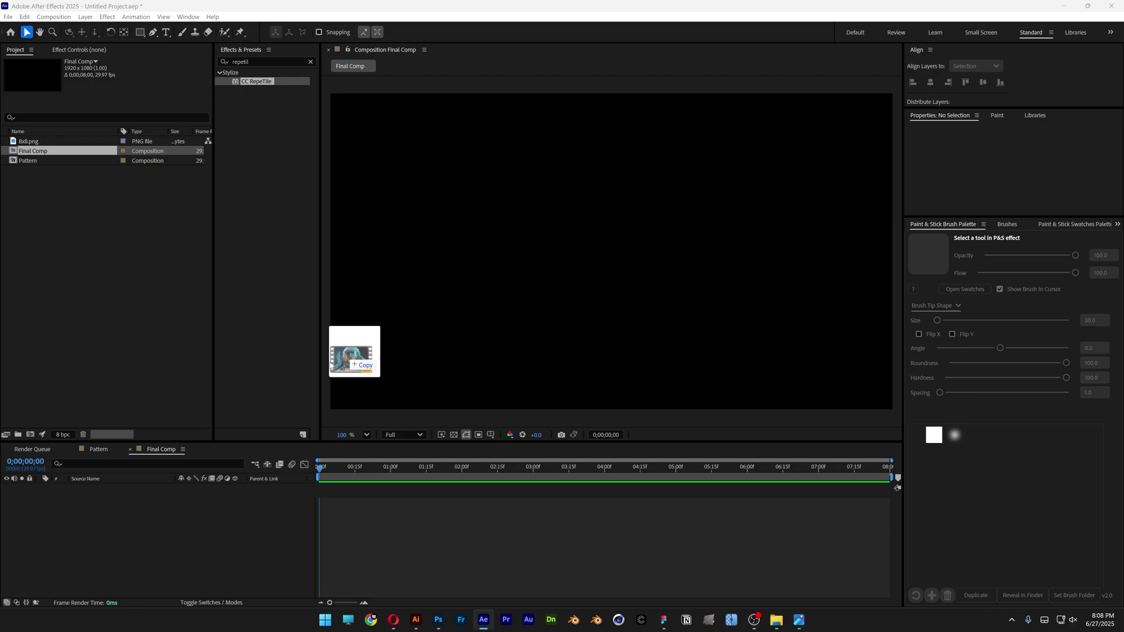
pyautogui.moveTo(266, 475); pyautogui.dragTo(266, 474)
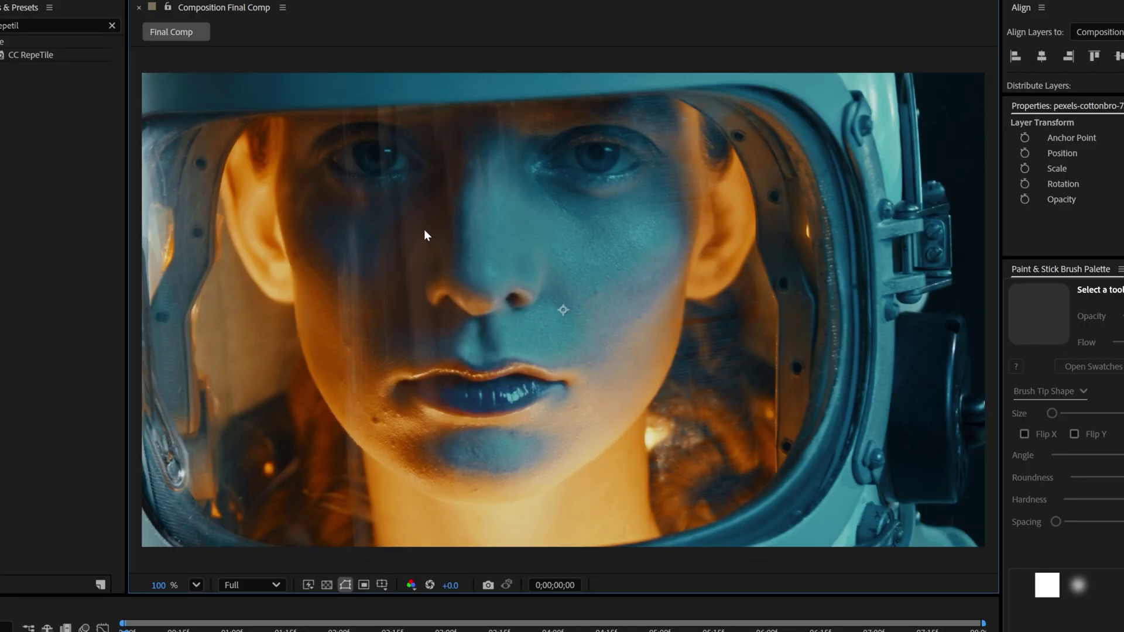
pyautogui.rightClick(424, 230)
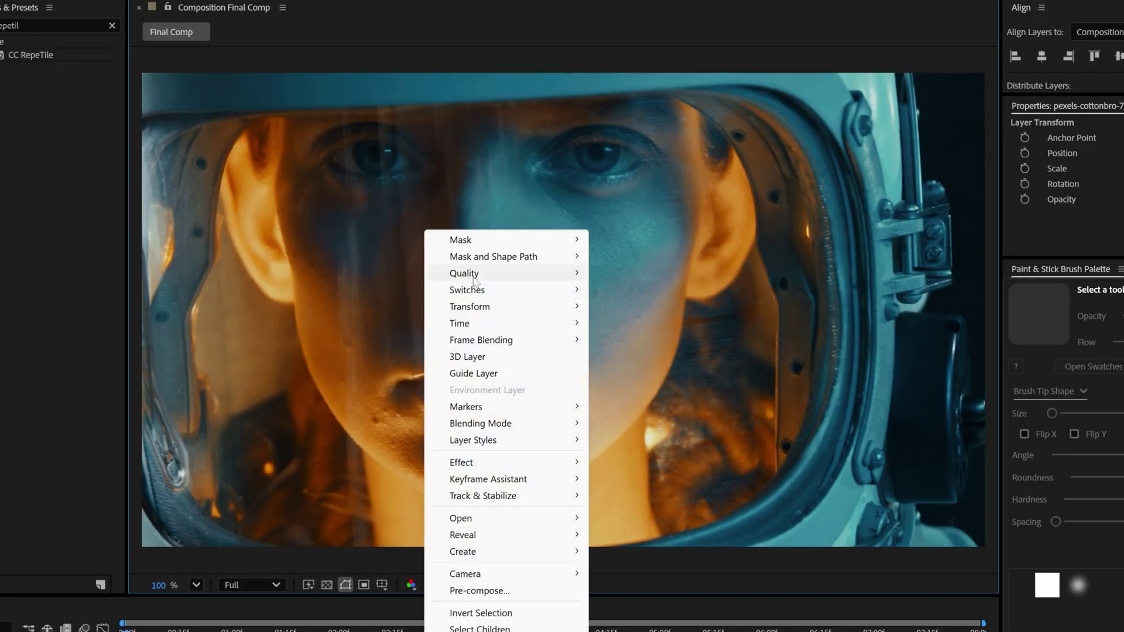
pyautogui.moveTo(497, 306)
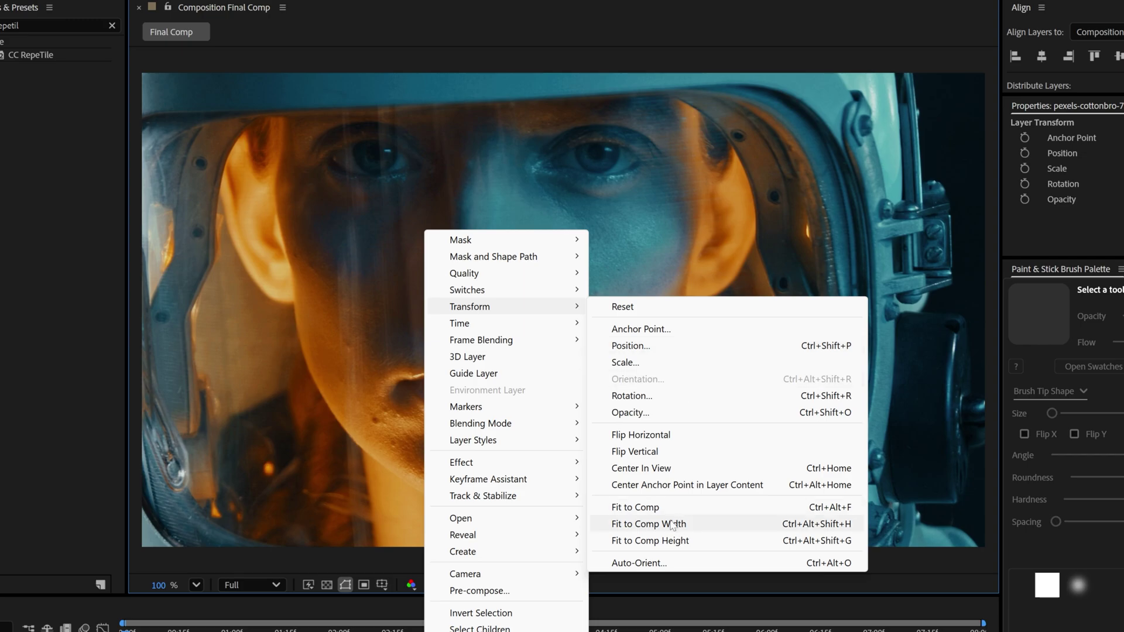
pyautogui.click(662, 507)
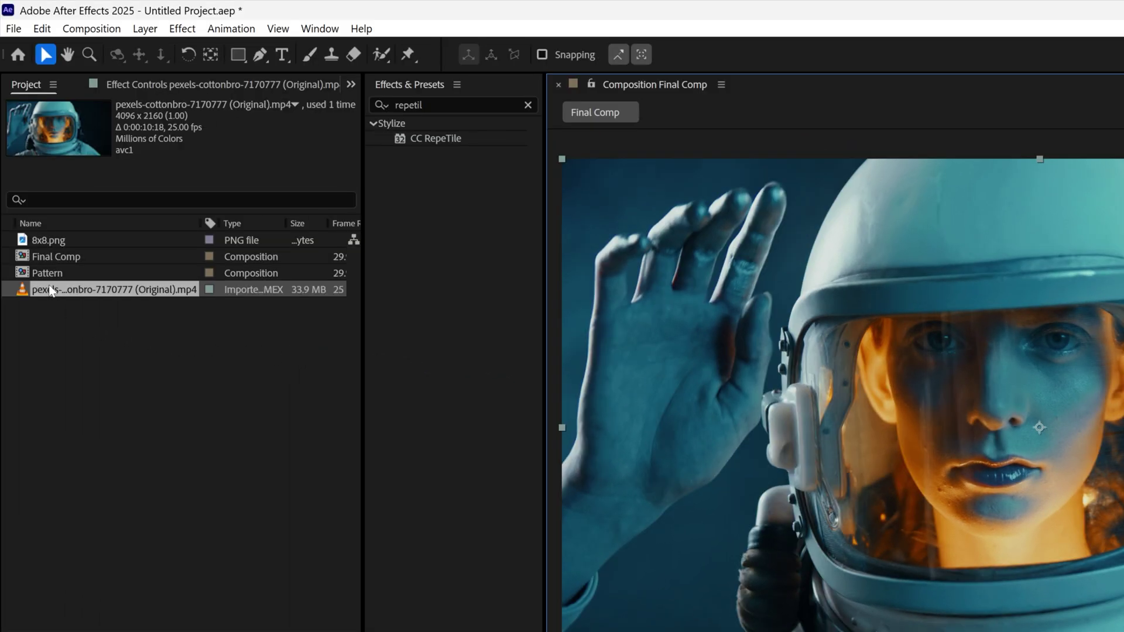
# Step: Add the Pattern composition above the video layer in Final Comp and show the layers' Mode and Track Matte columns
pyautogui.moveTo(51, 273); pyautogui.dragTo(213, 631)
pyautogui.moveTo(213, 345); pyautogui.dragTo(196, 385)
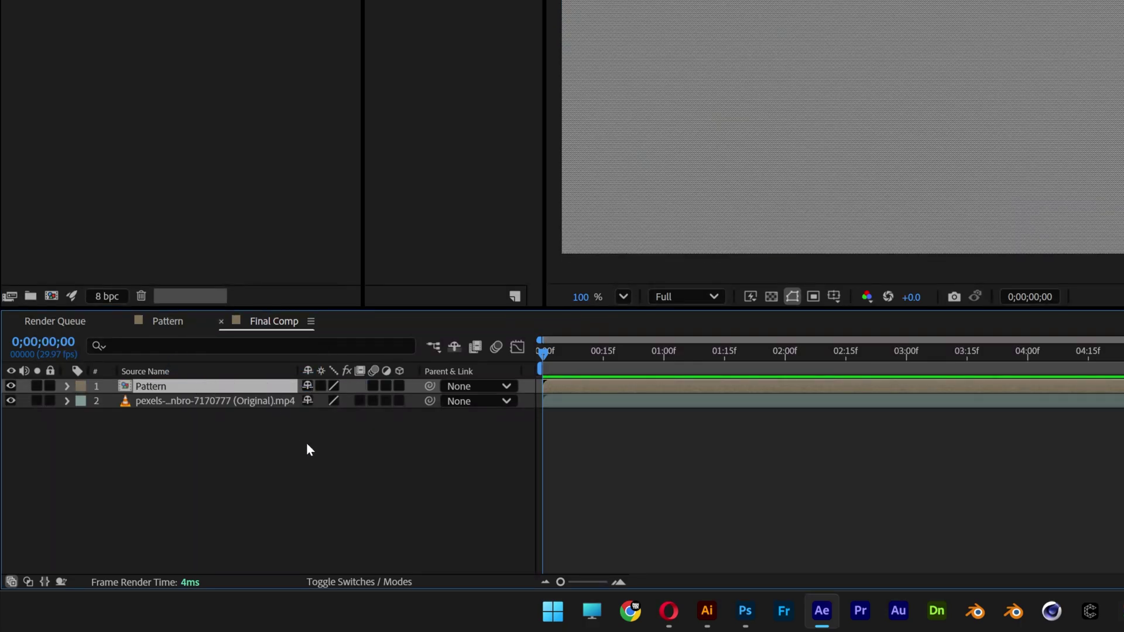
pyautogui.click(353, 581)
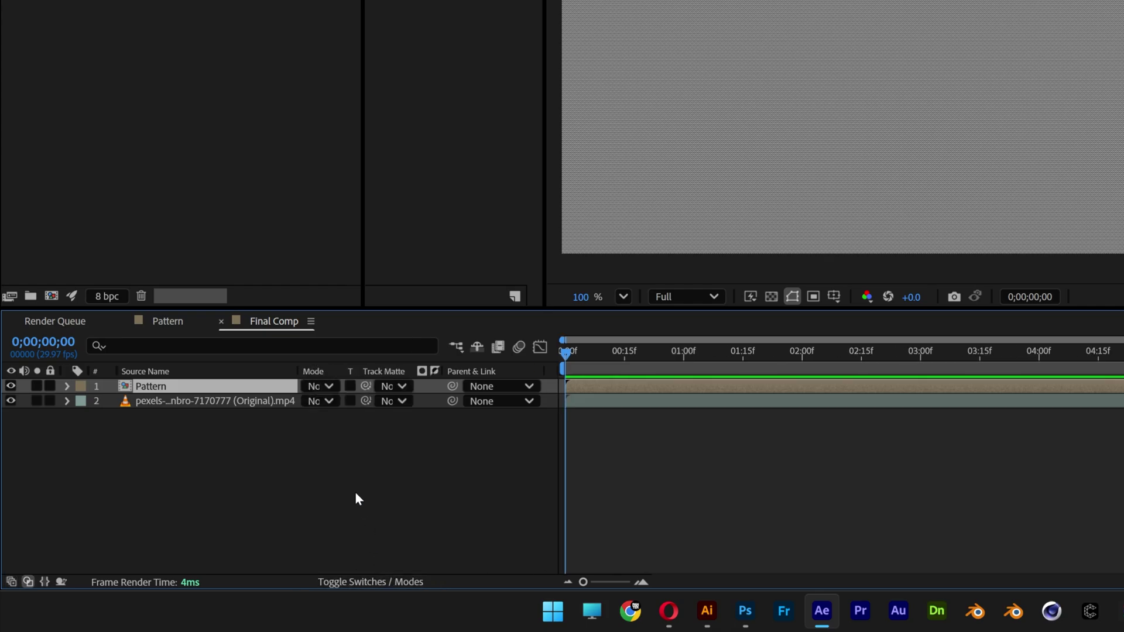
# Step: Set the Pattern layer's blending mode to Overlay
pyautogui.click(321, 384)
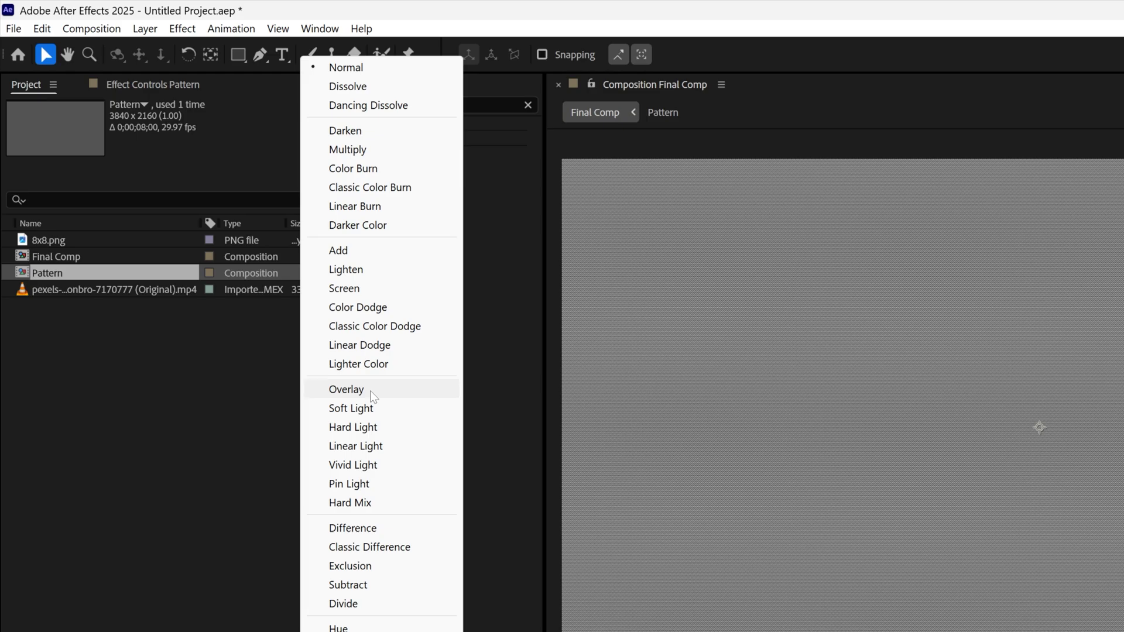
pyautogui.click(371, 391)
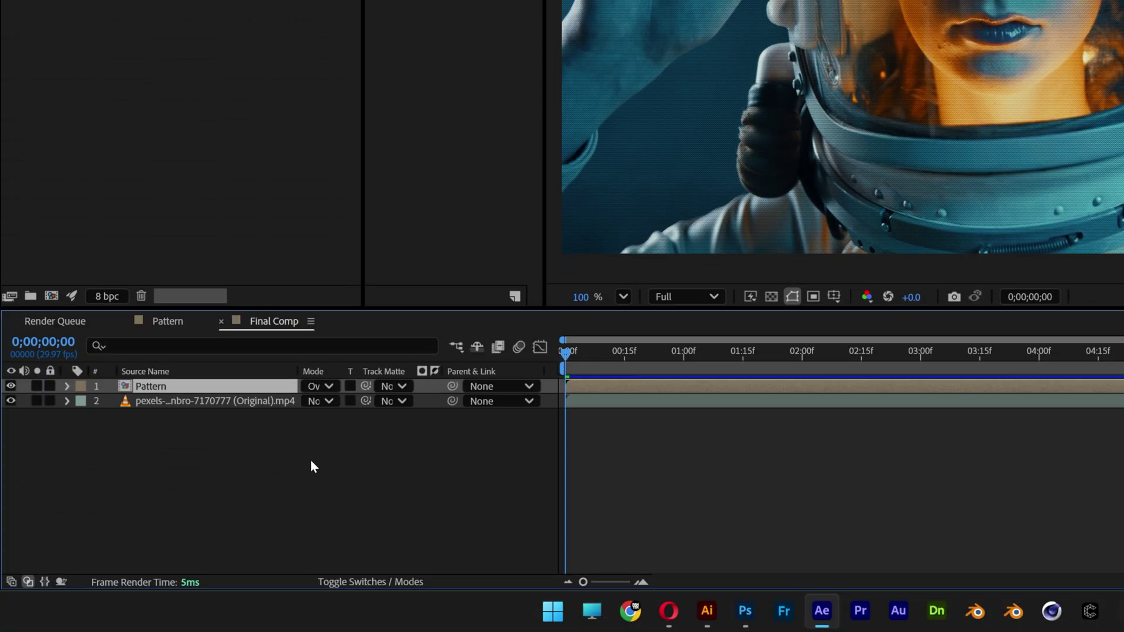
# Step: Add an adjustment layer above the Pattern layer in Final Comp and rename it FX
pyautogui.rightClick(311, 461)
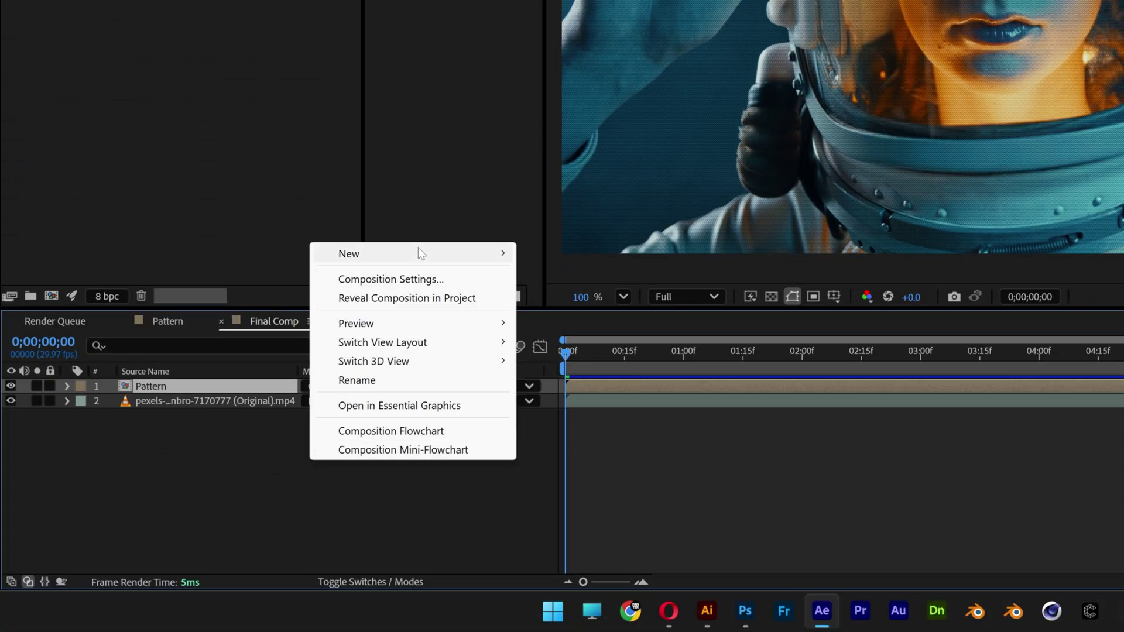
pyautogui.moveTo(418, 255)
pyautogui.click(612, 393)
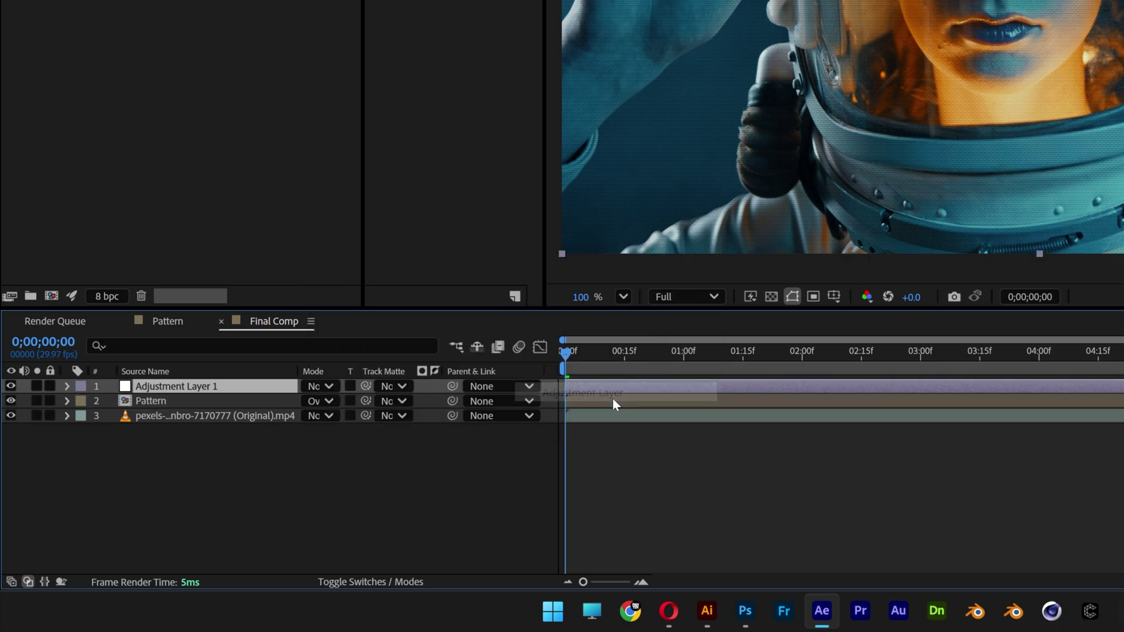
pyautogui.rightClick(236, 387)
pyautogui.click(290, 338)
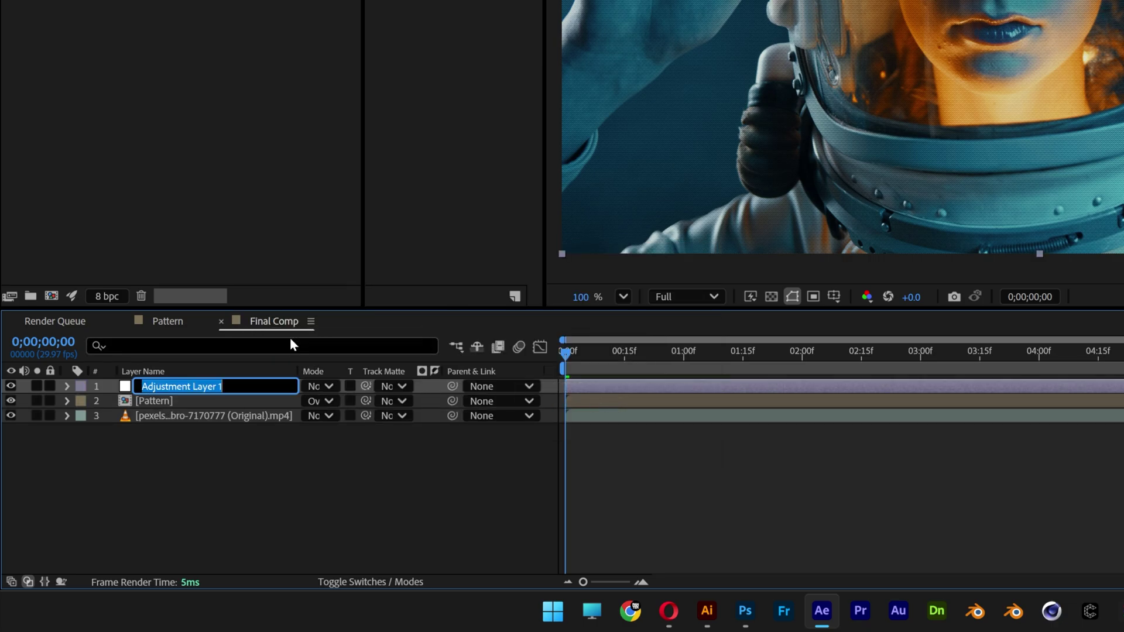
pyautogui.write('FX')
pyautogui.press('Return')
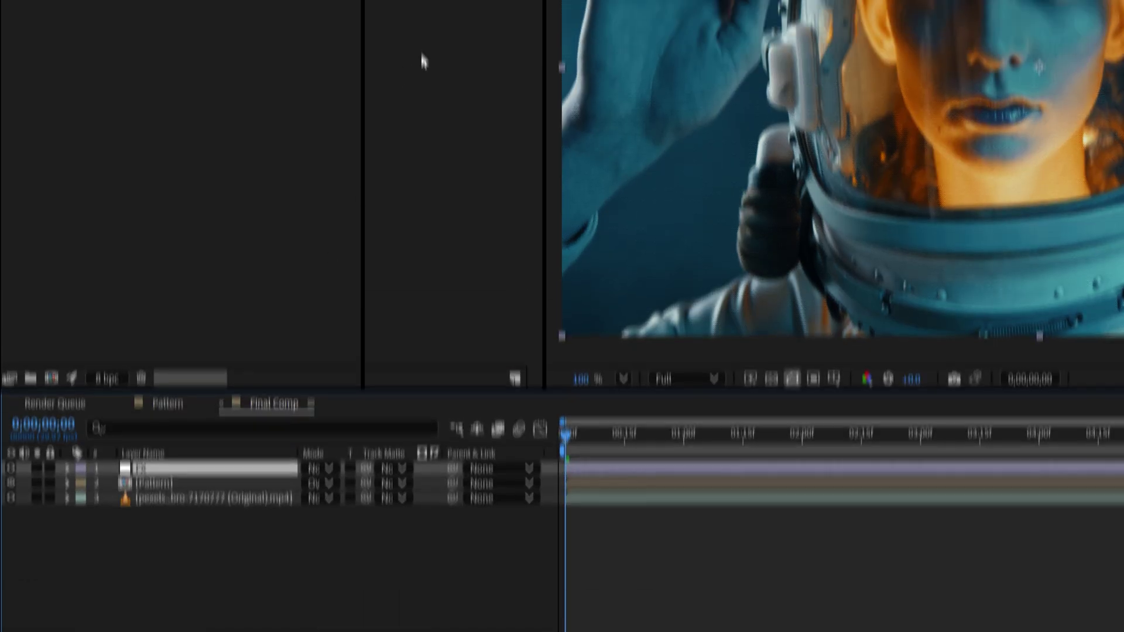
# Step: Find the Stylize effect Threshold and apply it to the FX adjustment layer
pyautogui.click(446, 105)
pyautogui.write('thre')
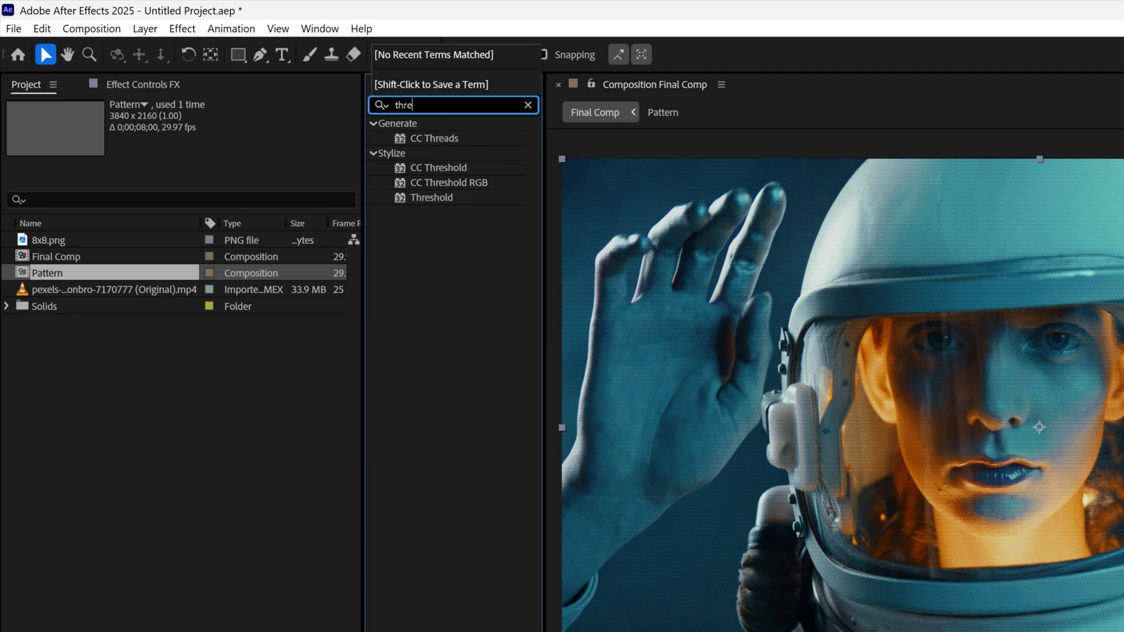
pyautogui.write('shold')
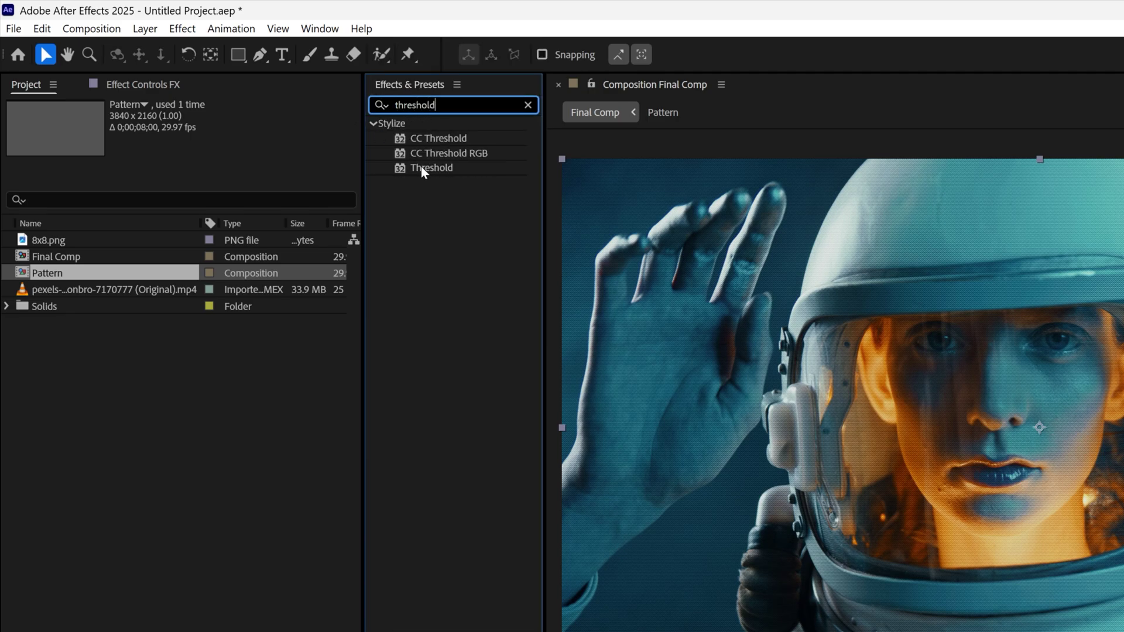
pyautogui.click(423, 167)
pyautogui.moveTo(423, 169); pyautogui.dragTo(187, 388)
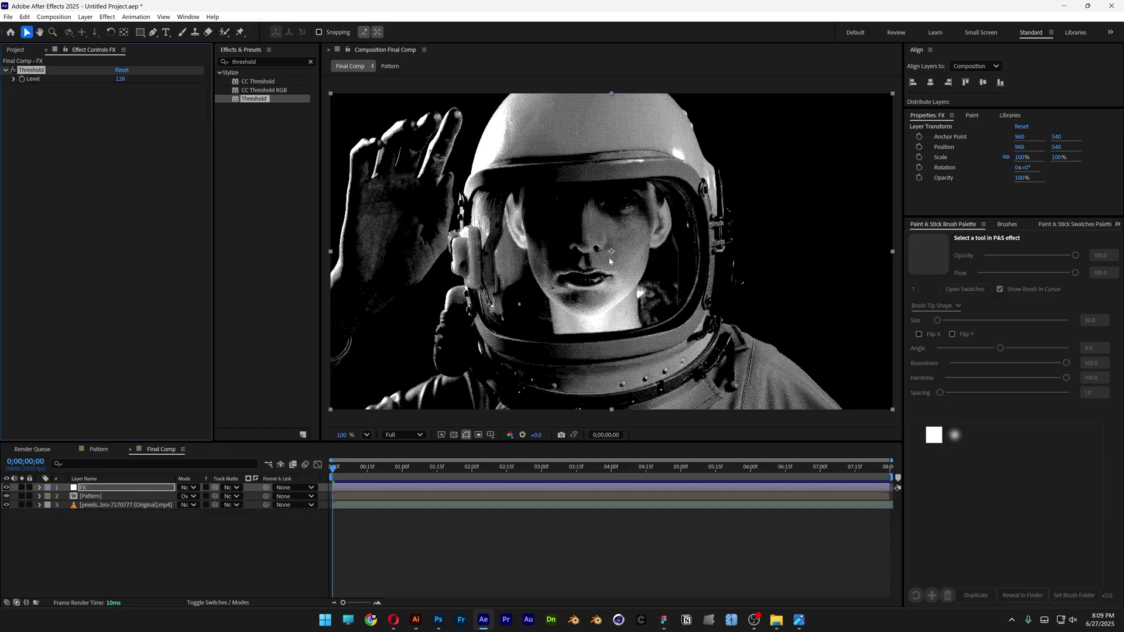
pyautogui.scroll(10, 640, 230)
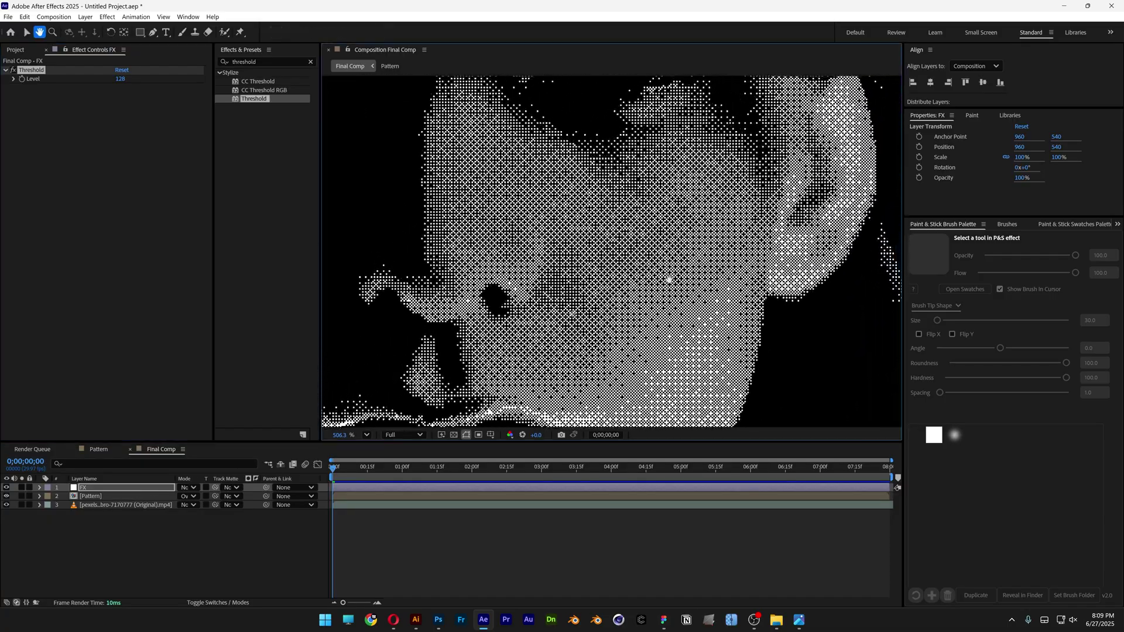
pyautogui.scroll(-5, 660, 296)
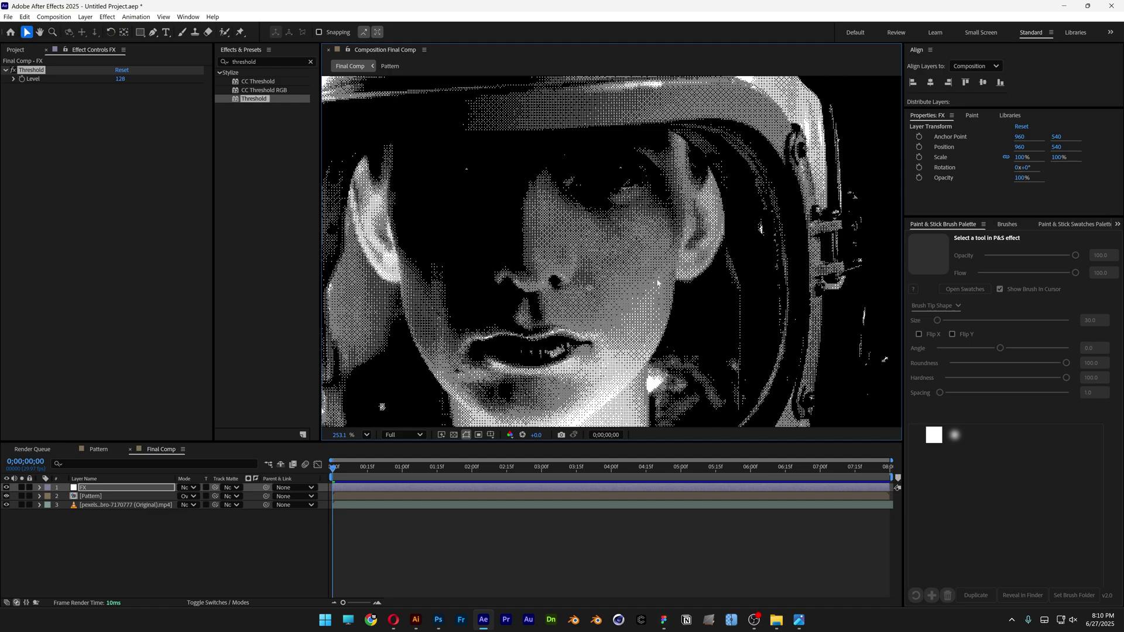
pyautogui.scroll(-1, 658, 283)
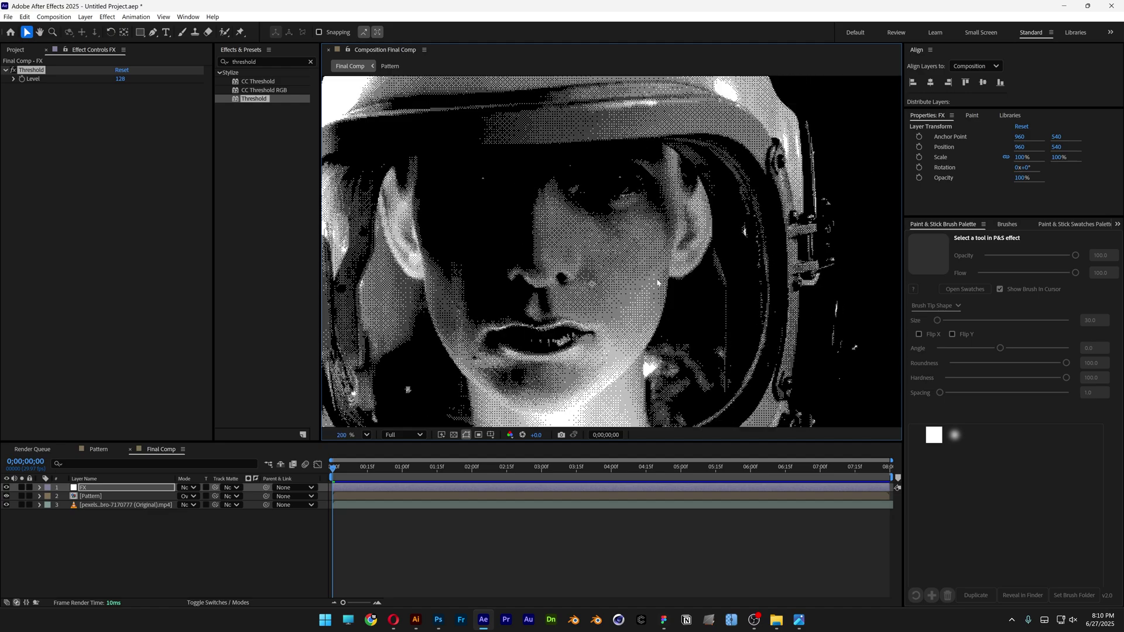
pyautogui.scroll(-2, 658, 283)
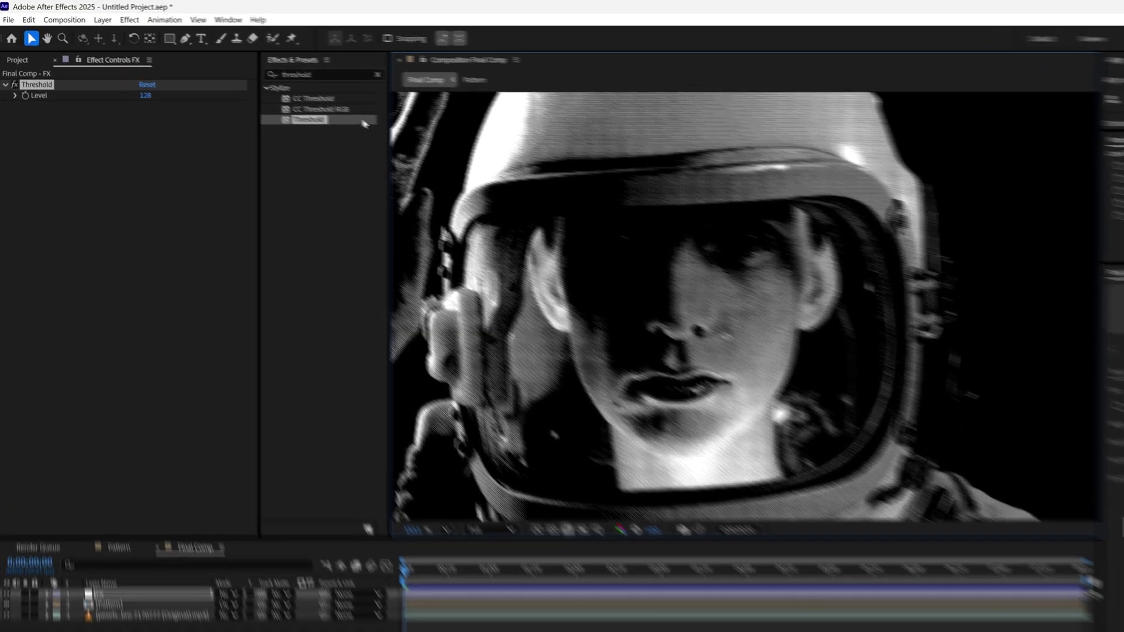
# Step: Apply the Stylize Mosaic effect to the FX layer above Threshold and turn Threshold off
pyautogui.hotkey('ctrl', '5')
pyautogui.write('mosaic')
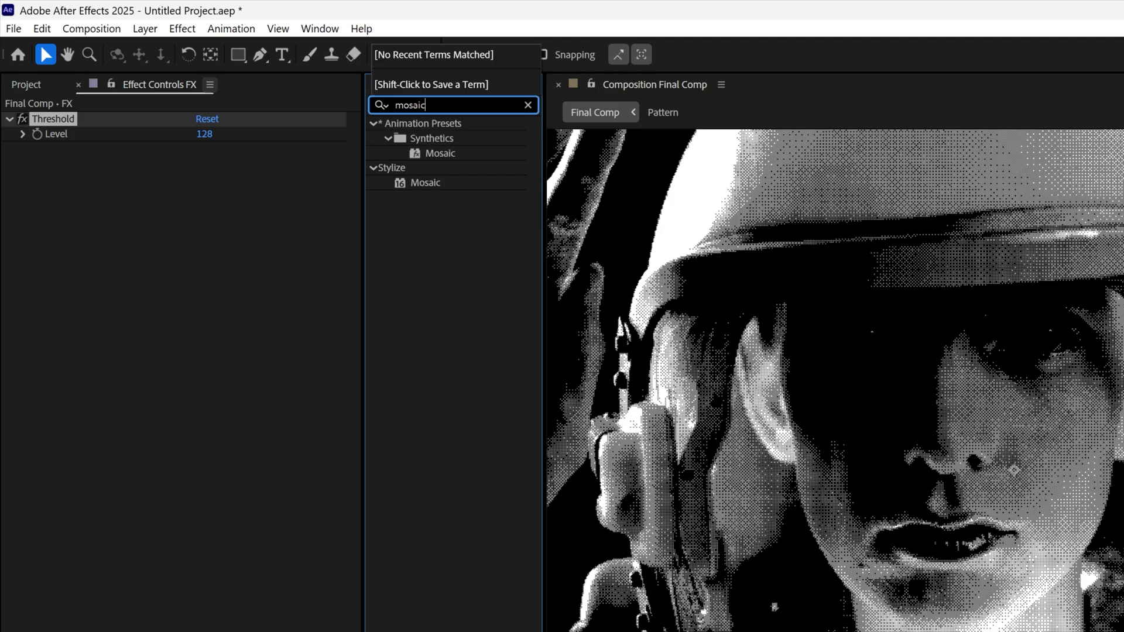
pyautogui.moveTo(425, 184); pyautogui.dragTo(101, 116)
pyautogui.click(23, 179)
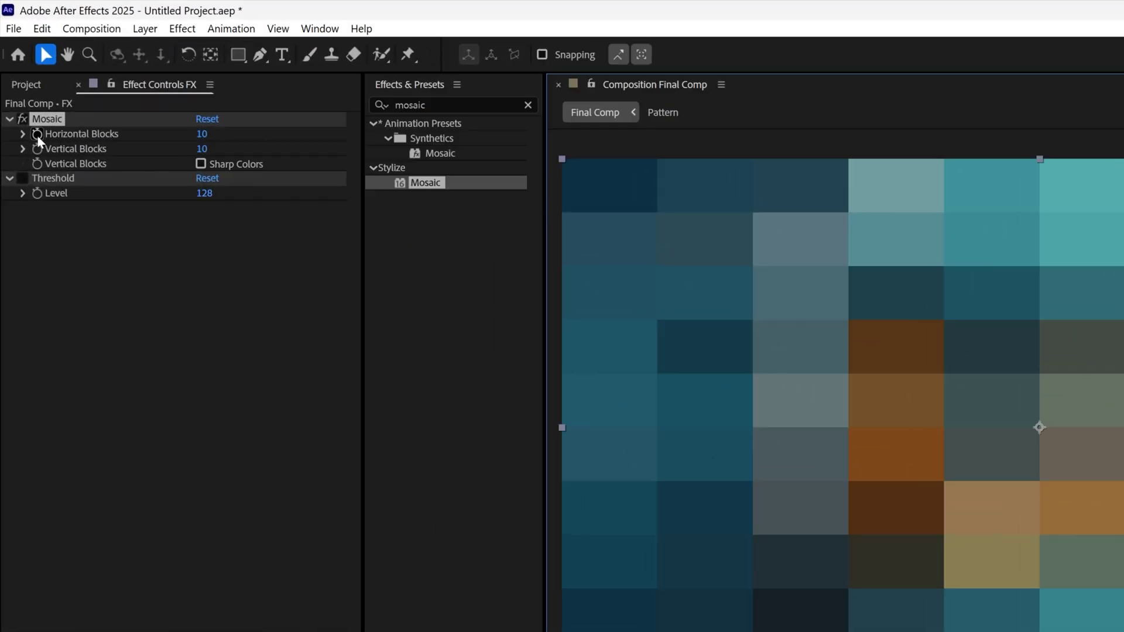
# Step: Add the expression thisComp.width to Mosaic's Horizontal Blocks on the FX layer
pyautogui.keyDown('alt'); pyautogui.click(37, 134); pyautogui.keyUp('alt')
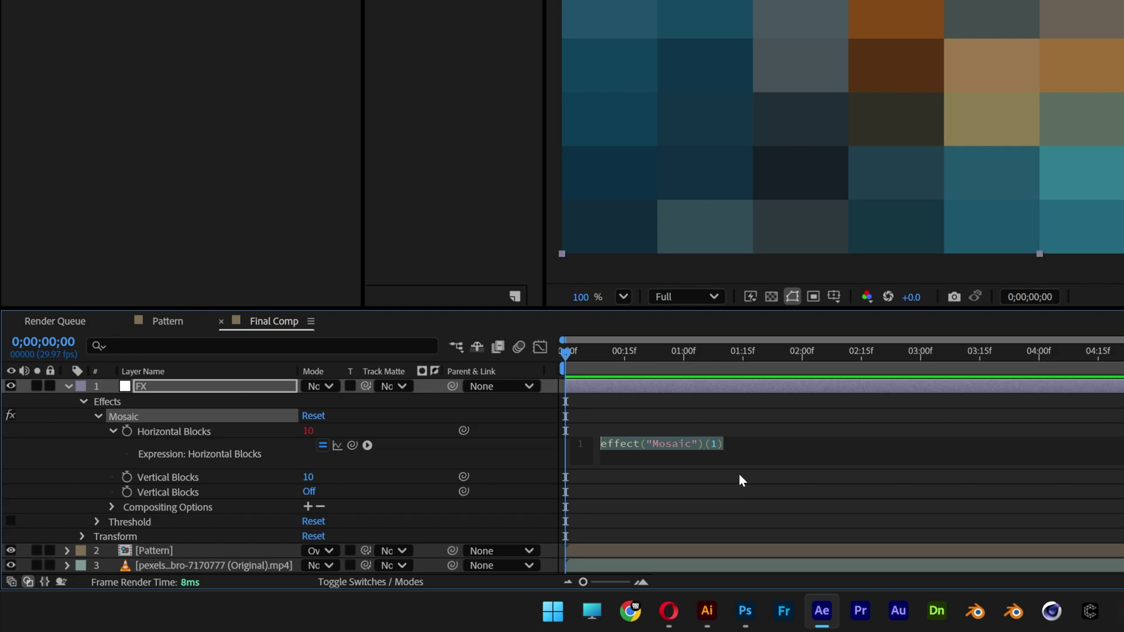
pyautogui.write('th')
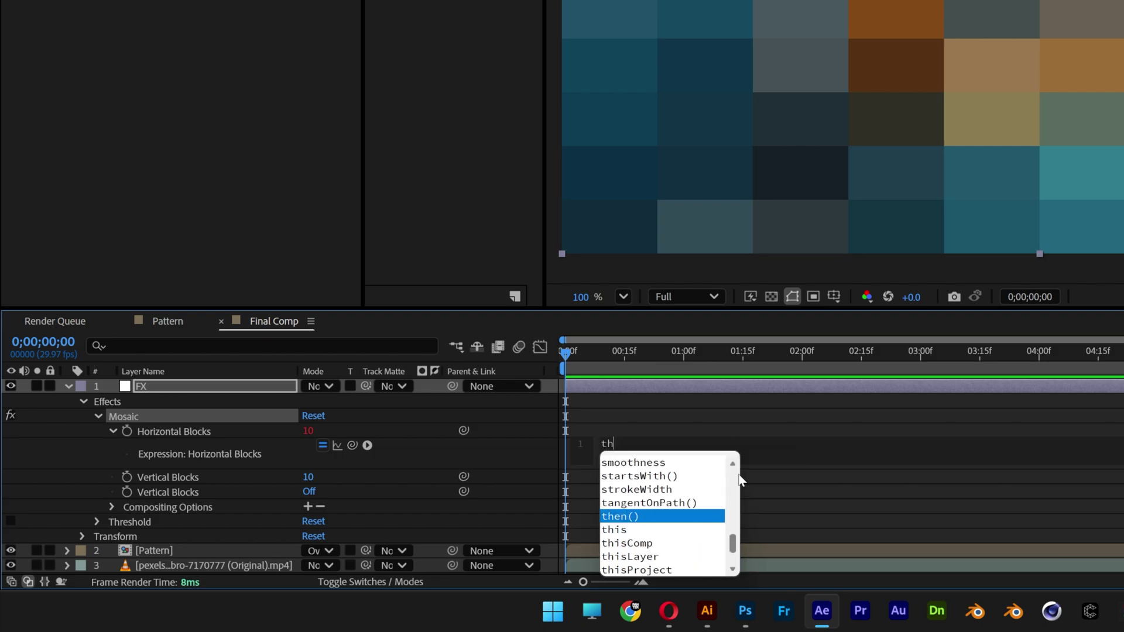
pyautogui.write('isComp.')
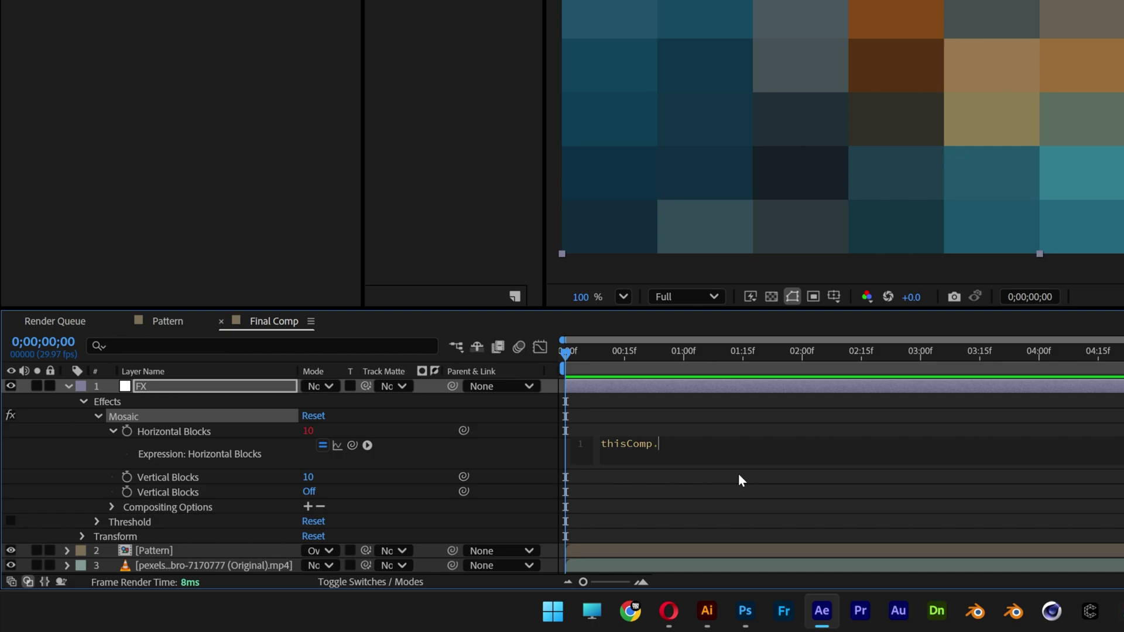
pyautogui.write('width')
pyautogui.click(736, 414)
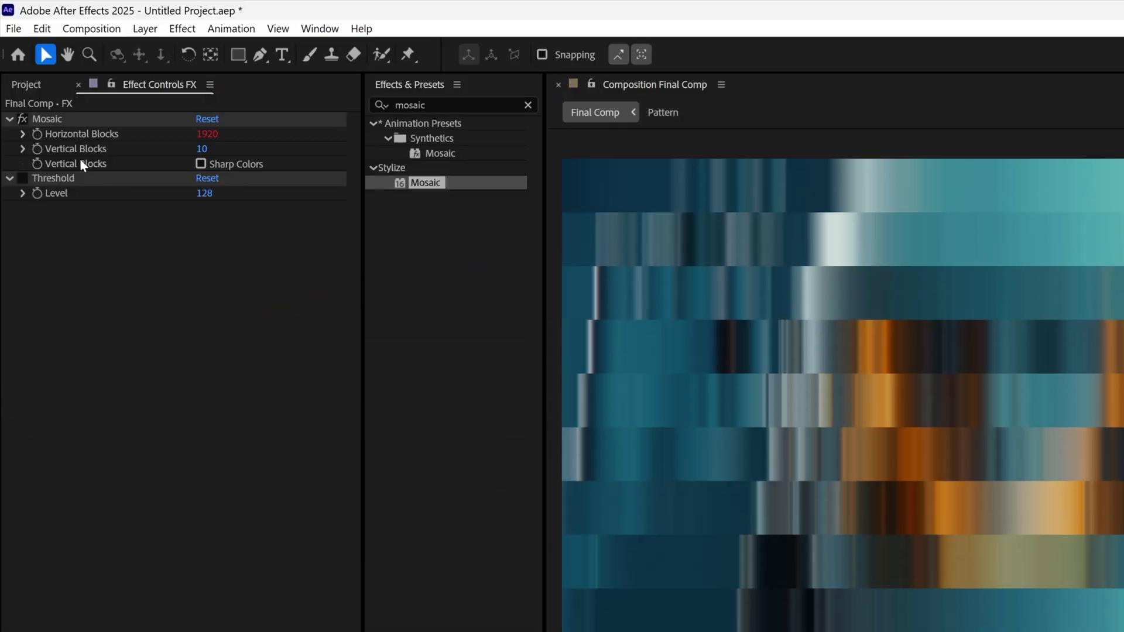
# Step: Add the expression thisComp.height to Mosaic's Vertical Blocks on the FX layer
pyautogui.keyDown('alt'); pyautogui.click(37, 149); pyautogui.keyUp('alt')
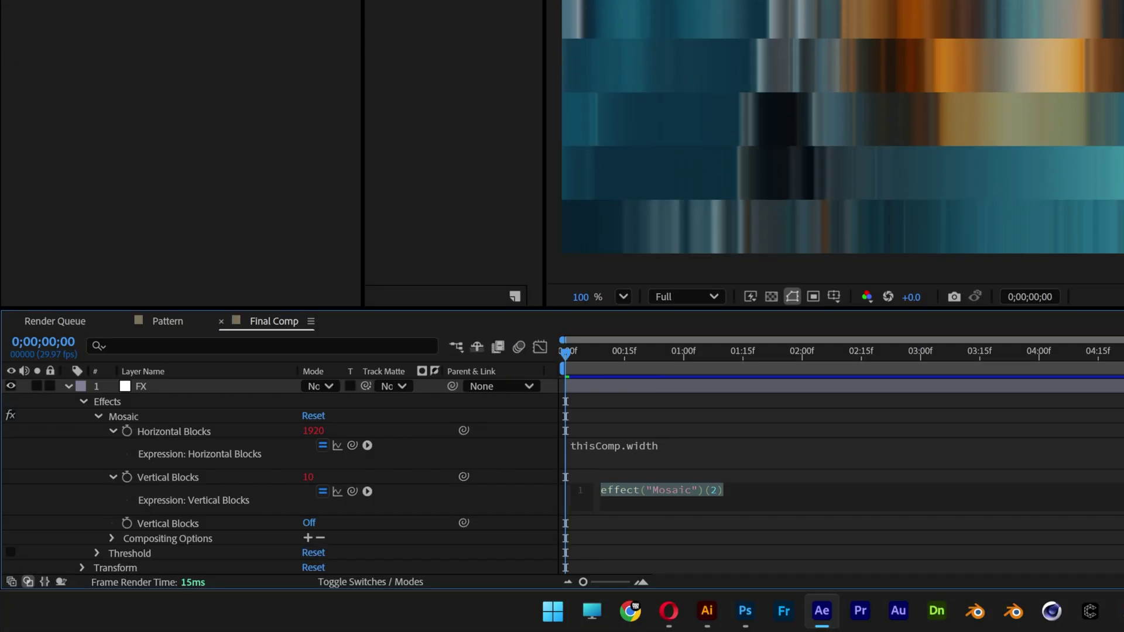
pyautogui.write('thisComp.')
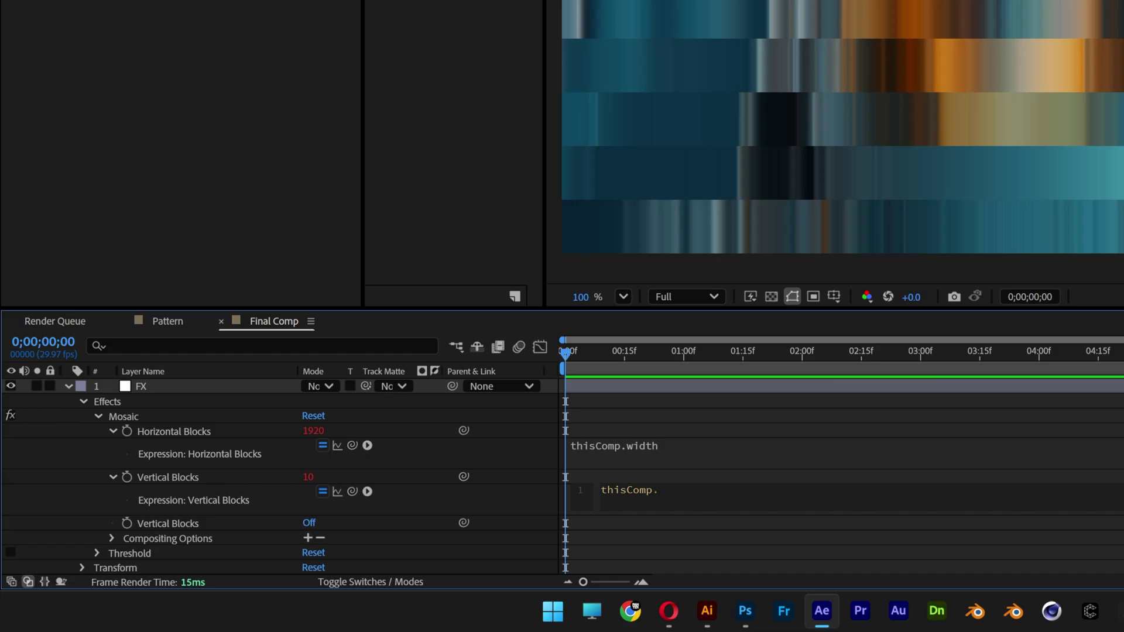
pyautogui.write('height')
pyautogui.click(792, 410)
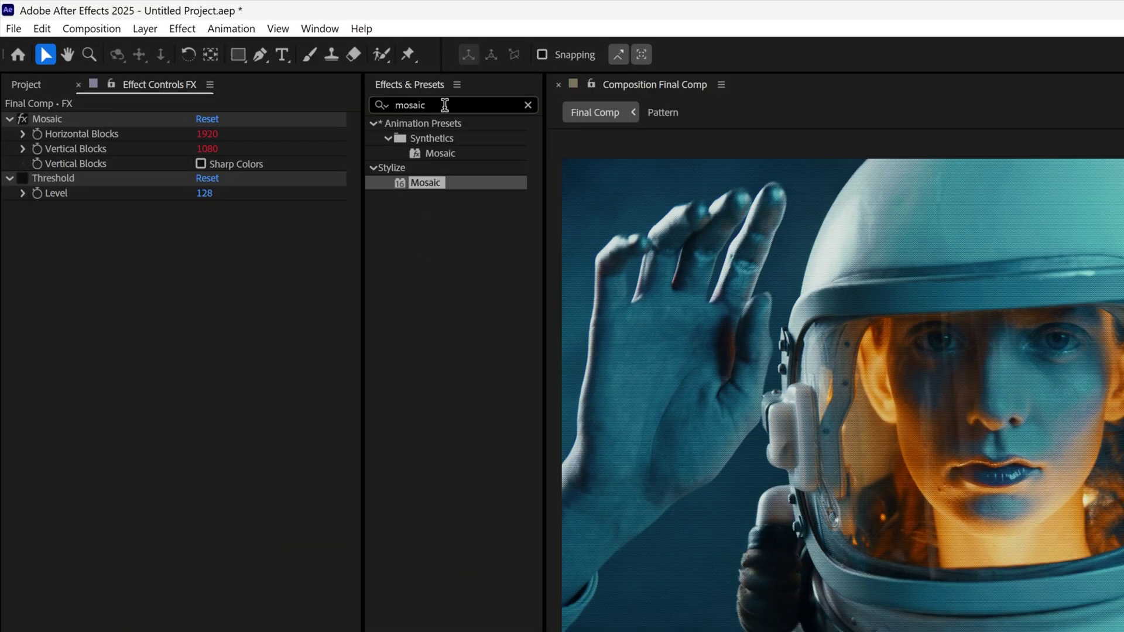
# Step: Add a Slider Control between Mosaic and Threshold on the FX layer and set its Slider to 1
pyautogui.click(223, 61)
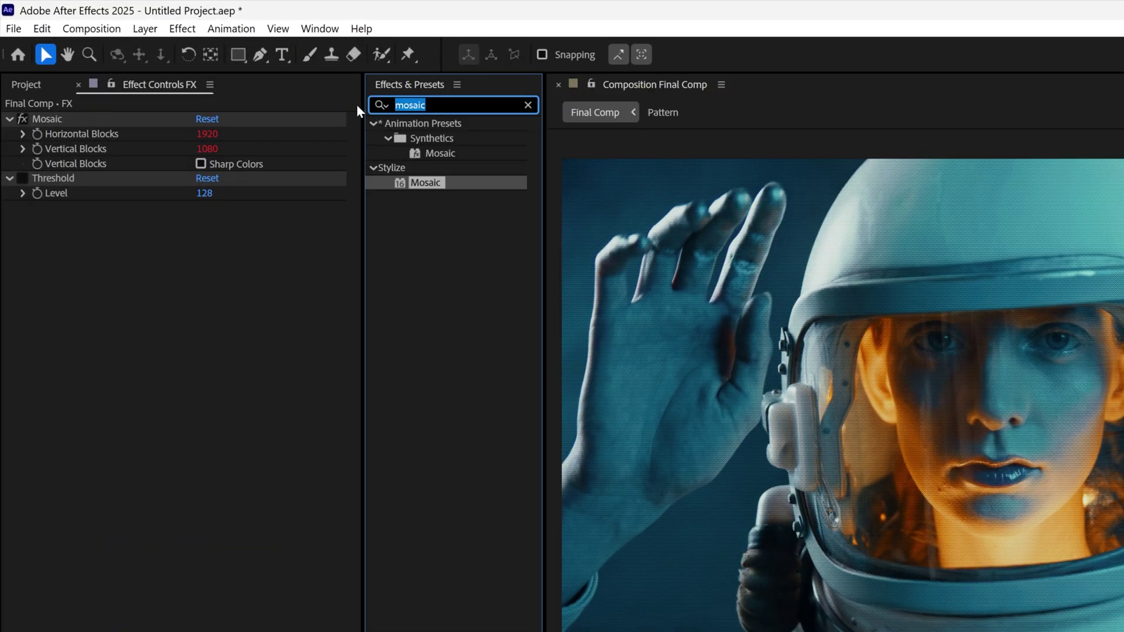
pyautogui.write('slider')
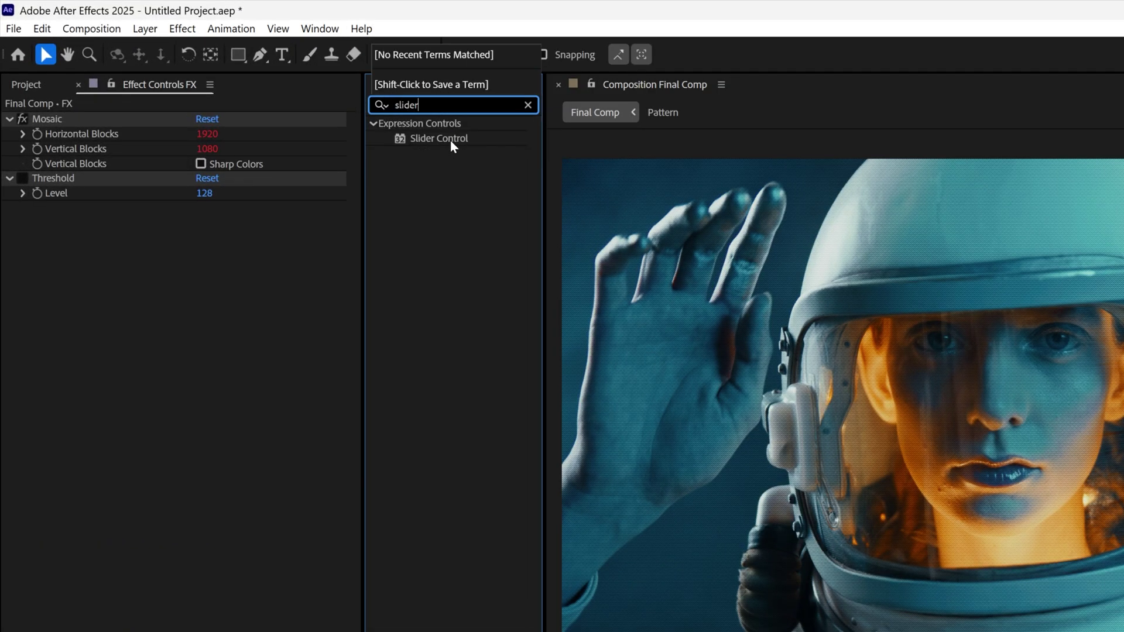
pyautogui.moveTo(452, 144); pyautogui.dragTo(90, 166)
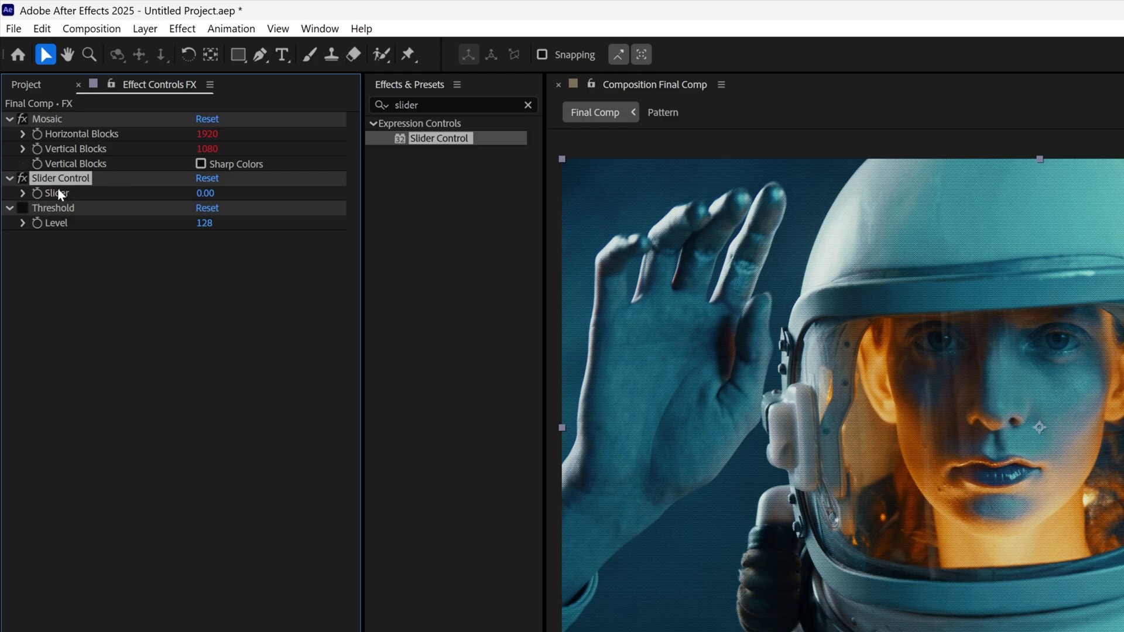
pyautogui.click(204, 193)
pyautogui.write('1')
pyautogui.press('Return')
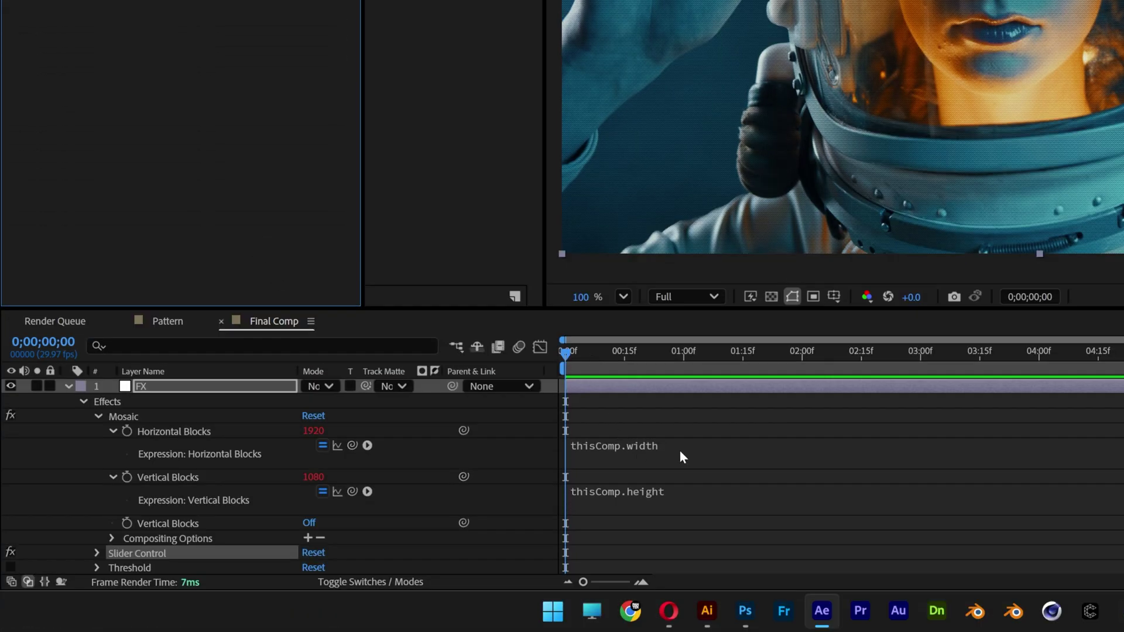
# Step: Extend the Horizontal Blocks expression so that thisComp.width is divided by the Slider Control's Slider
pyautogui.click(683, 450)
pyautogui.click(690, 445)
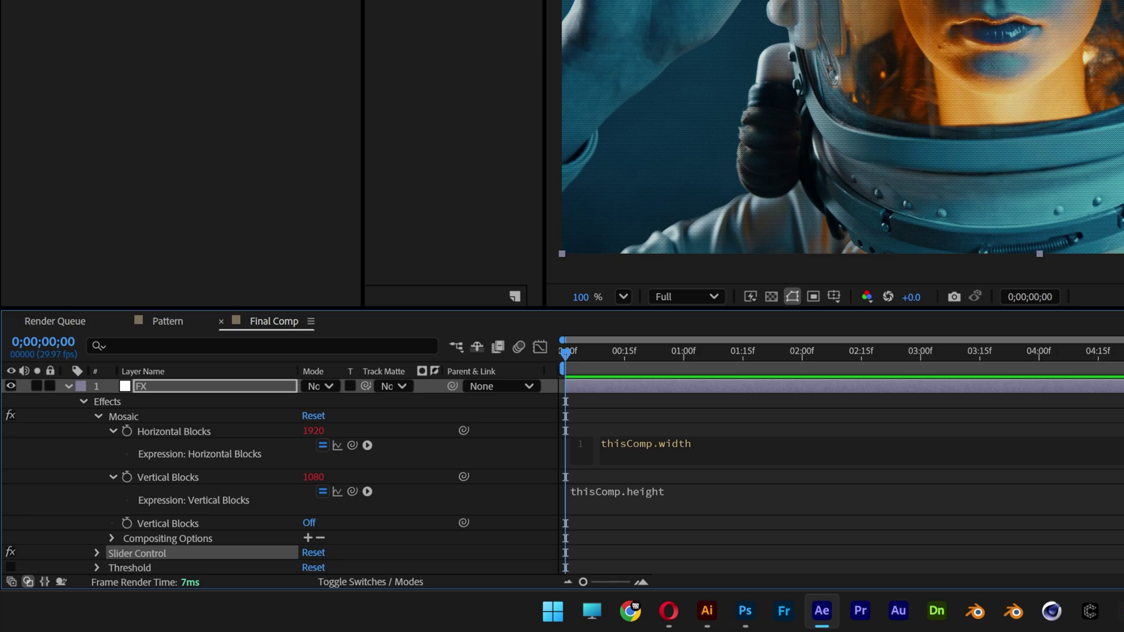
pyautogui.write('/')
pyautogui.moveTo(351, 444); pyautogui.dragTo(65, 192)
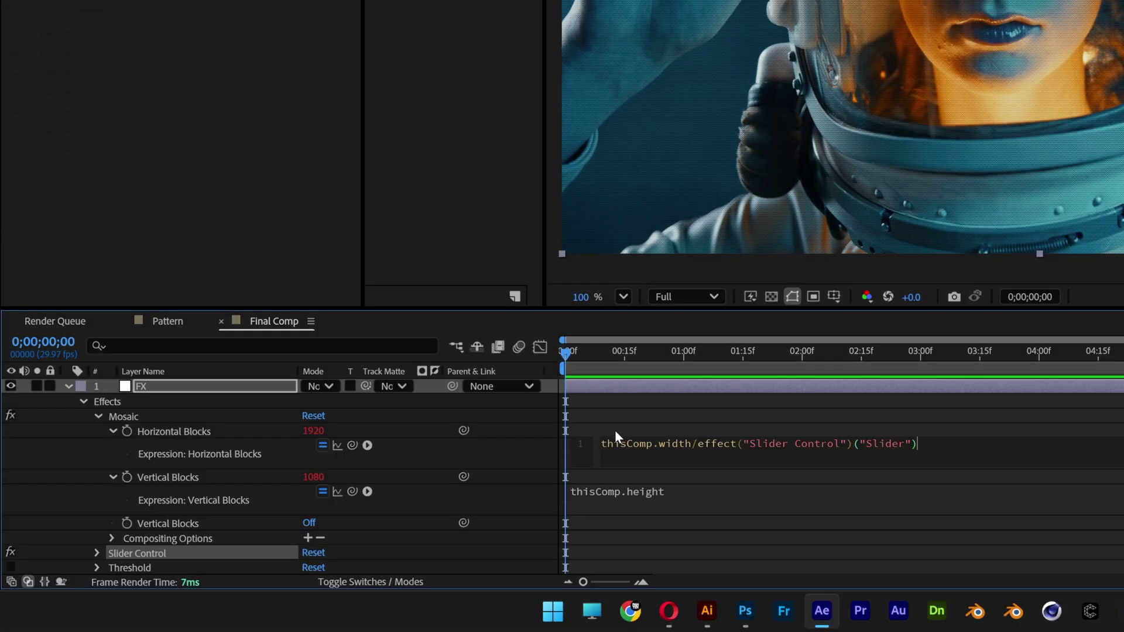
# Step: Extend the Vertical Blocks expression so that thisComp.height is divided by the Slider Control's Slider
pyautogui.click(679, 492)
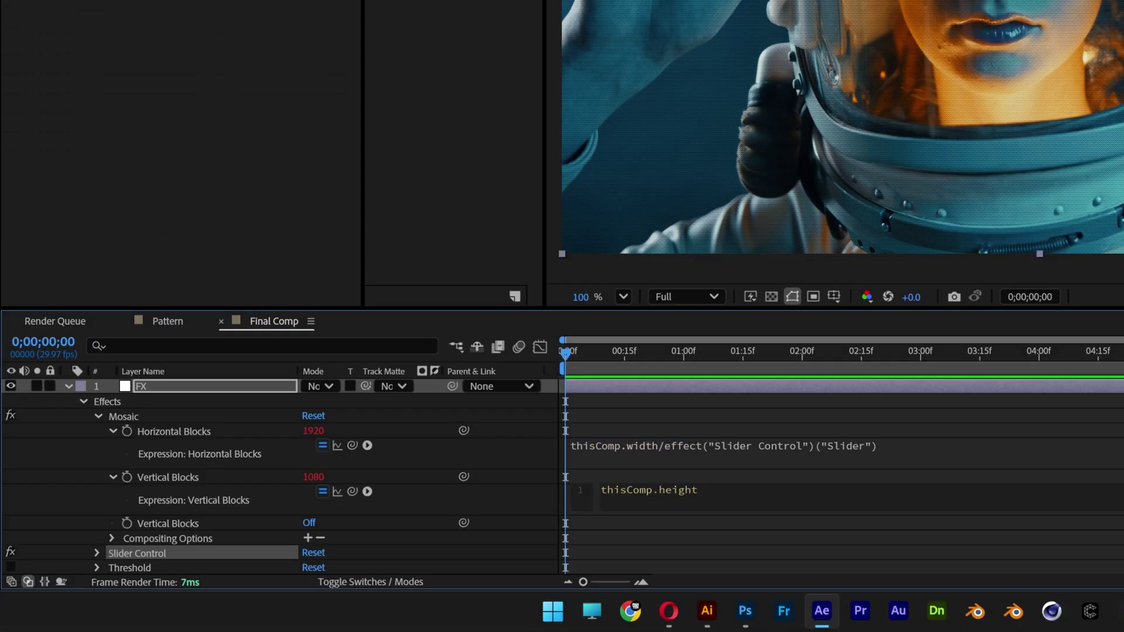
pyautogui.write('/')
pyautogui.moveTo(354, 491); pyautogui.dragTo(58, 192)
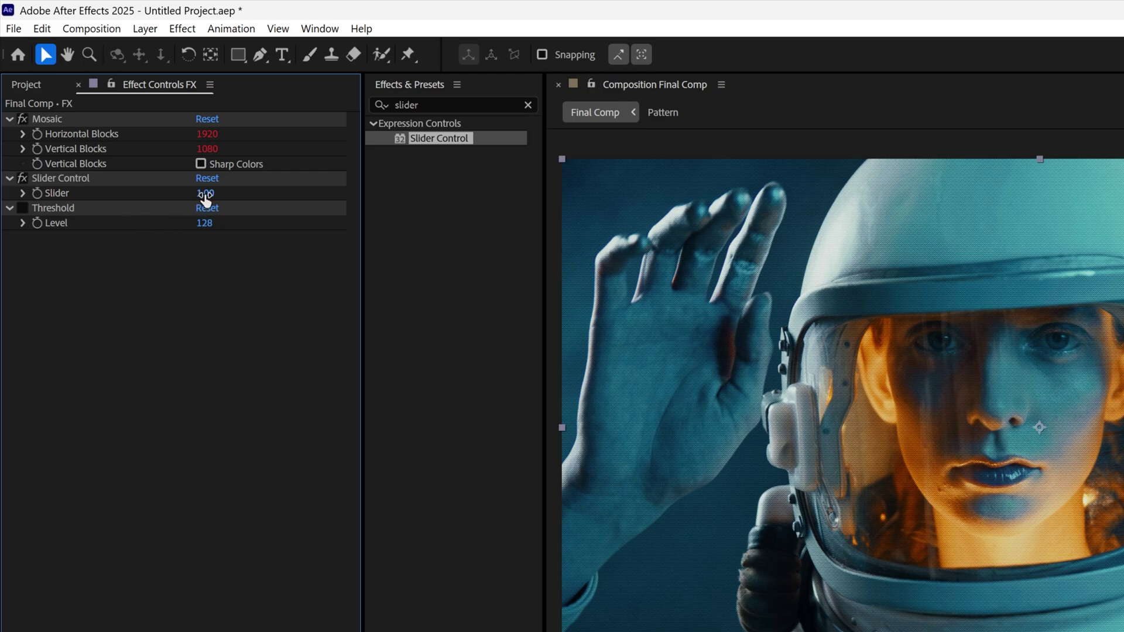
# Step: Test the mosaic by raising the Slider Control's Slider to 51, and reset it to 1
pyautogui.moveTo(206, 193); pyautogui.dragTo(235, 187)
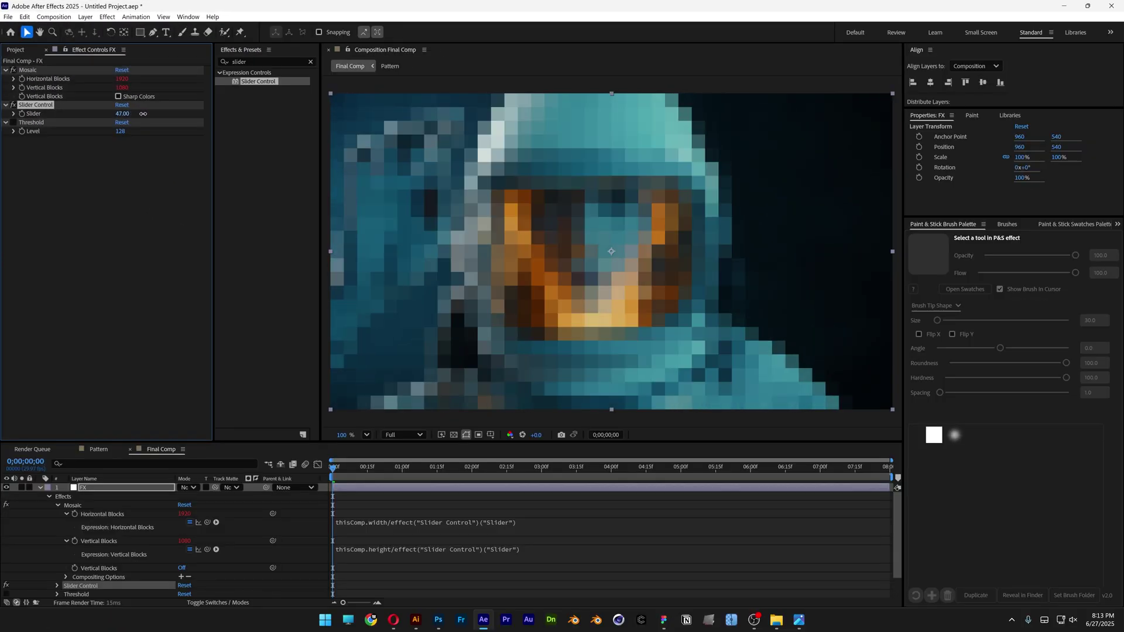
pyautogui.moveTo(143, 113); pyautogui.dragTo(145, 113)
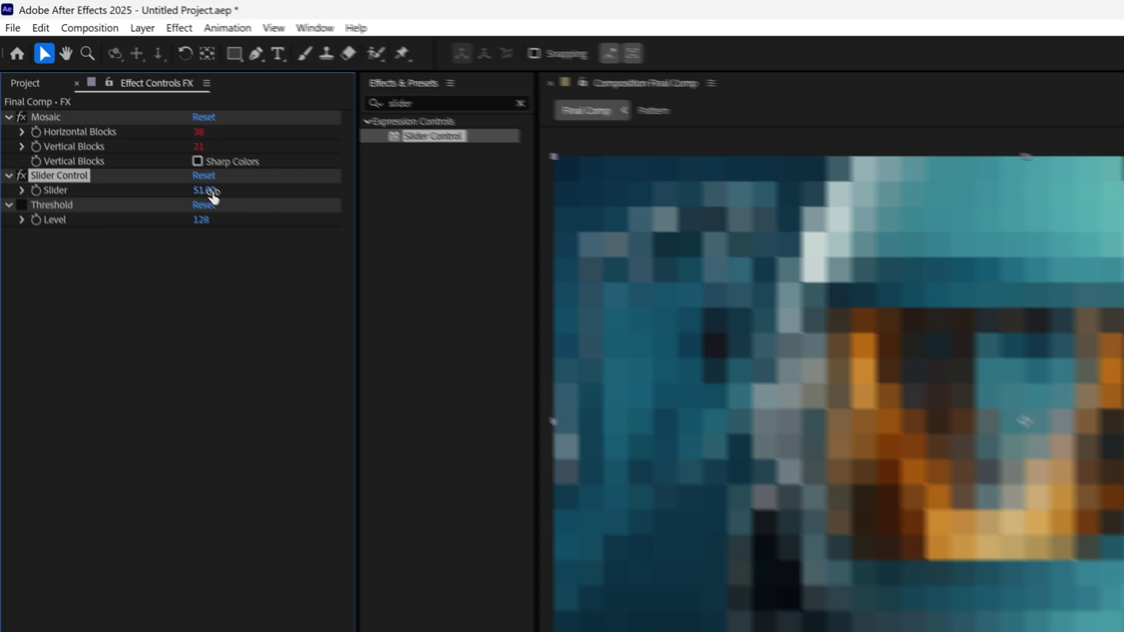
pyautogui.click(122, 113)
pyautogui.write('1')
pyautogui.press('Return')
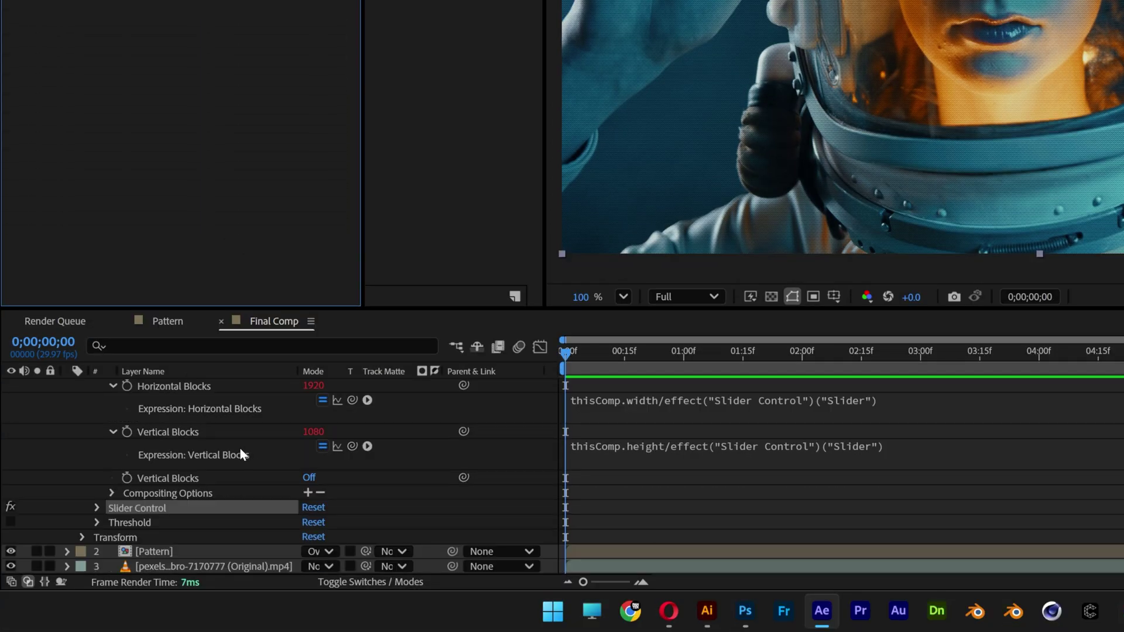
# Step: Add a Scale expression to the Pattern layer that multiplies transform.scale by the FX layer's Slider Control Slider
pyautogui.click(174, 554)
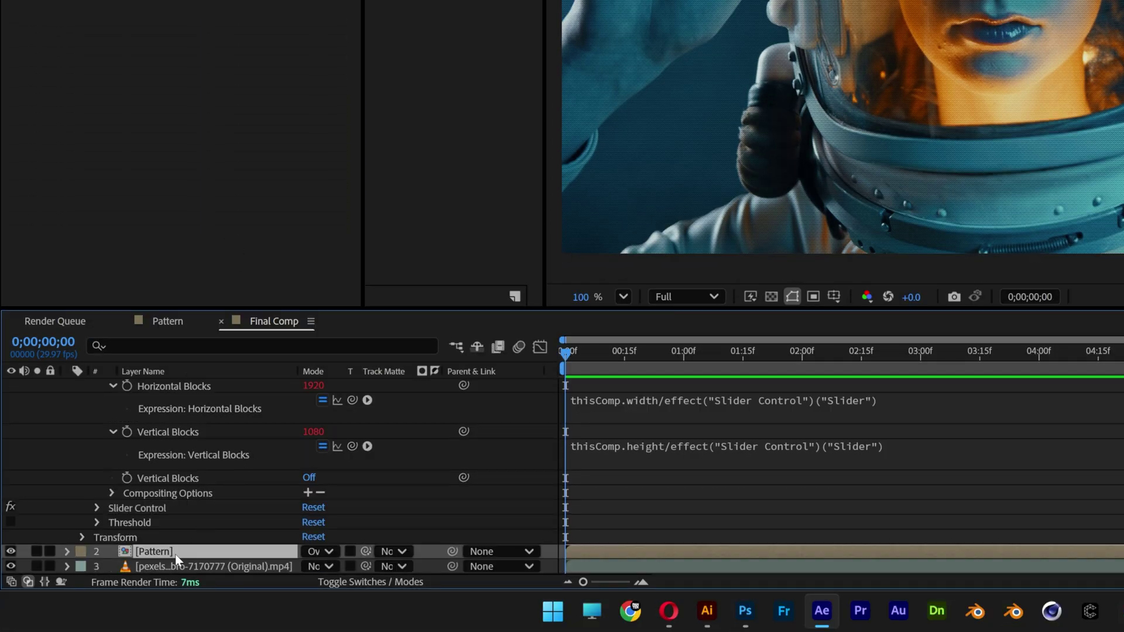
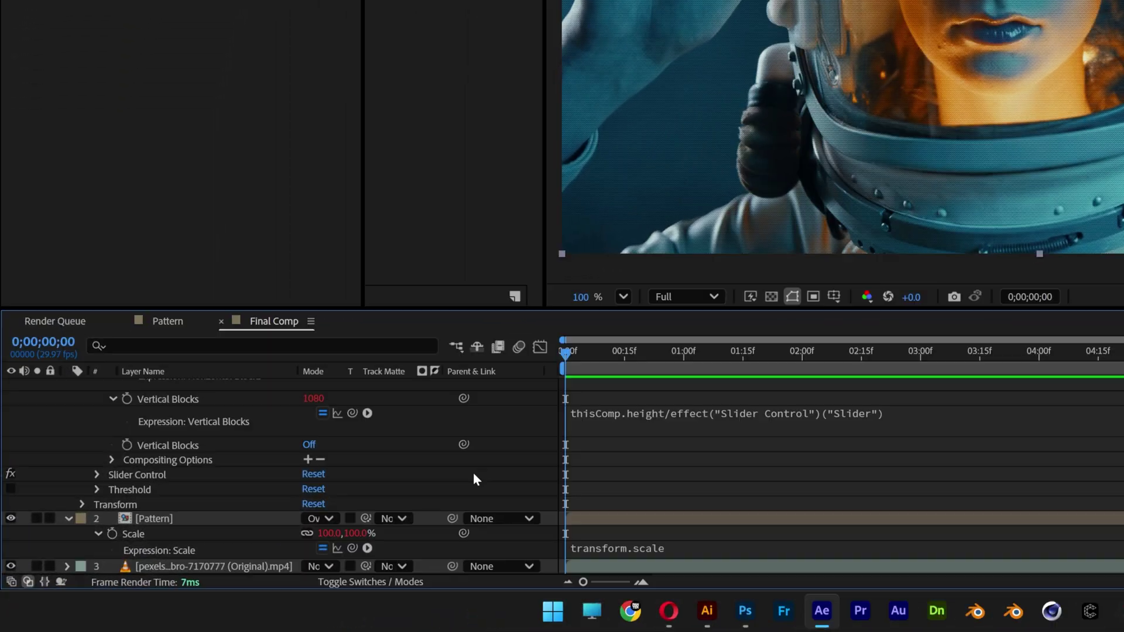
pyautogui.click(683, 548)
pyautogui.press('Right')
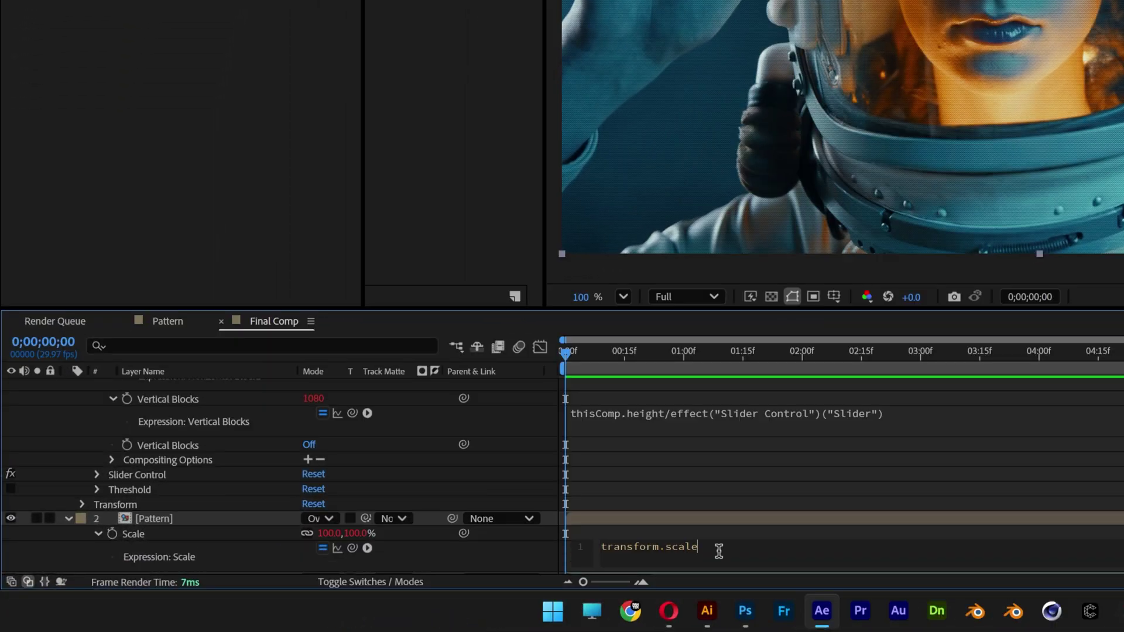
pyautogui.write('*')
pyautogui.moveTo(353, 549); pyautogui.dragTo(76, 199)
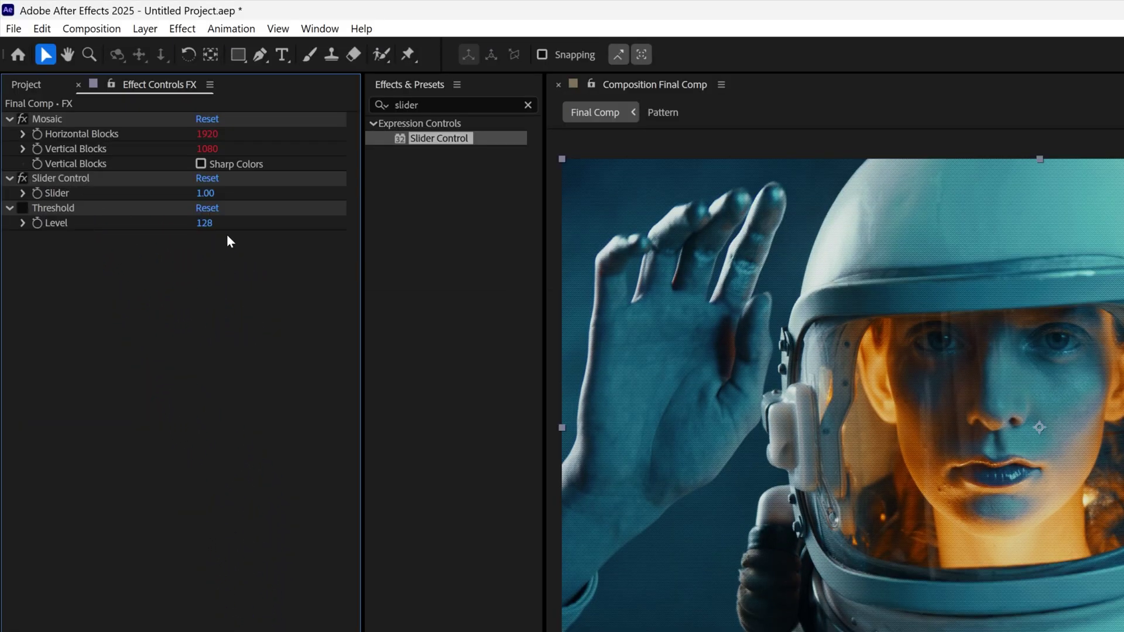
# Step: Turn on Mosaic's Sharp Colors and the Threshold effect on the FX layer, and raise the Slider Control's Slider to 13
pyautogui.click(203, 164)
pyautogui.click(21, 208)
pyautogui.moveTo(206, 193); pyautogui.dragTo(222, 194)
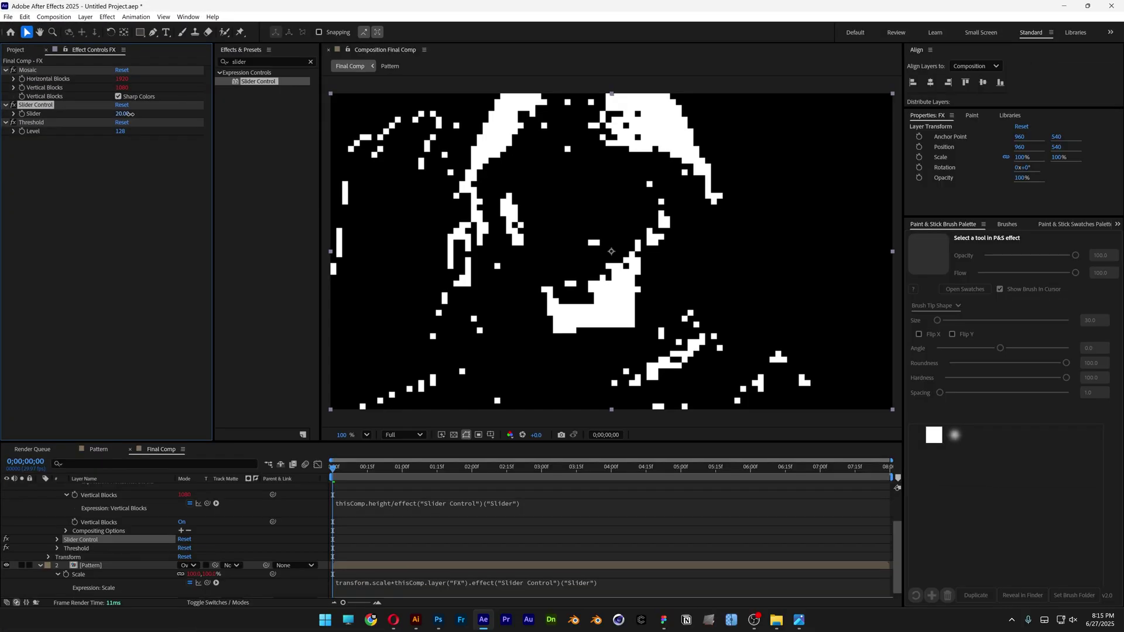
pyautogui.moveTo(130, 114); pyautogui.dragTo(126, 114)
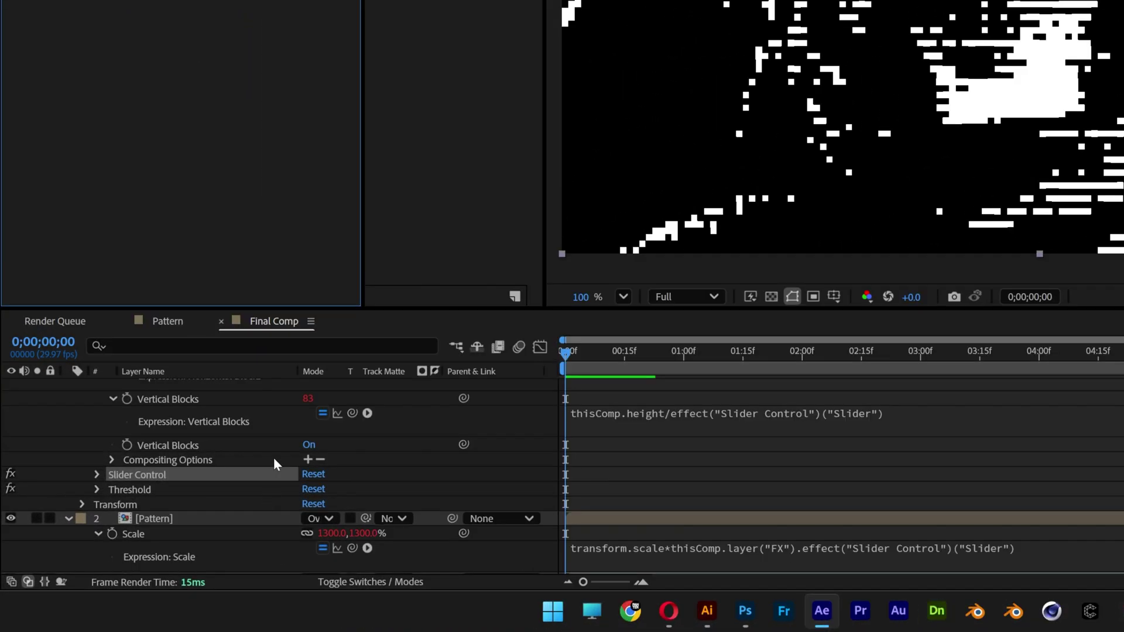
# Step: Show the layer switches in the timeline and change the Pattern layer's Quality and Sampling switch so its scaled pixels stay crisp
pyautogui.moveTo(317, 291); pyautogui.dragTo(318, 230)
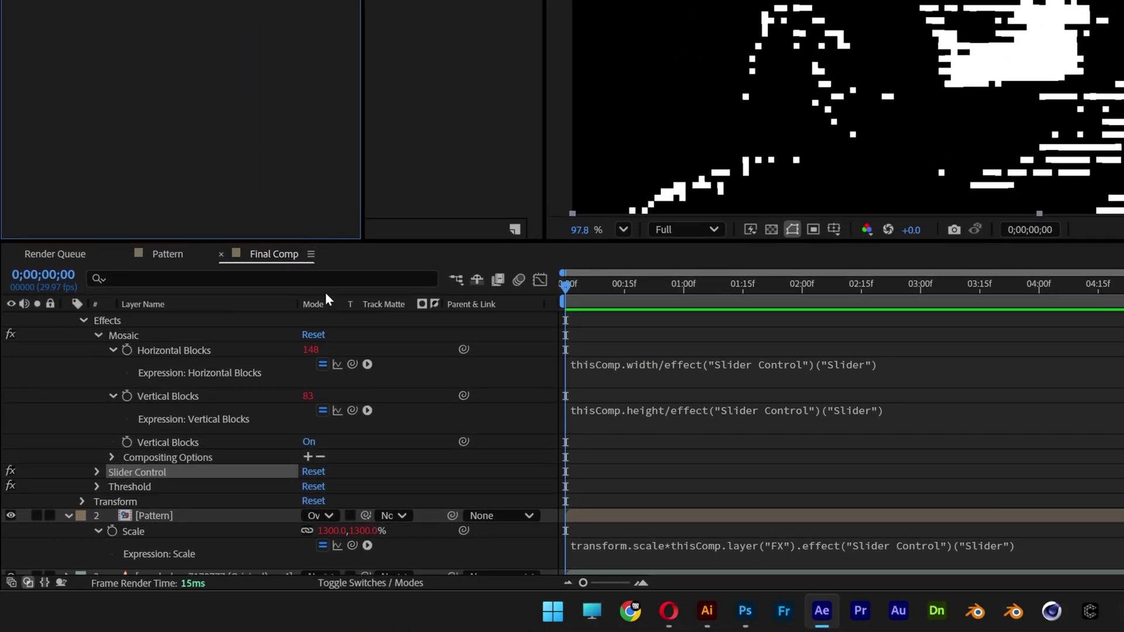
pyautogui.click(272, 517)
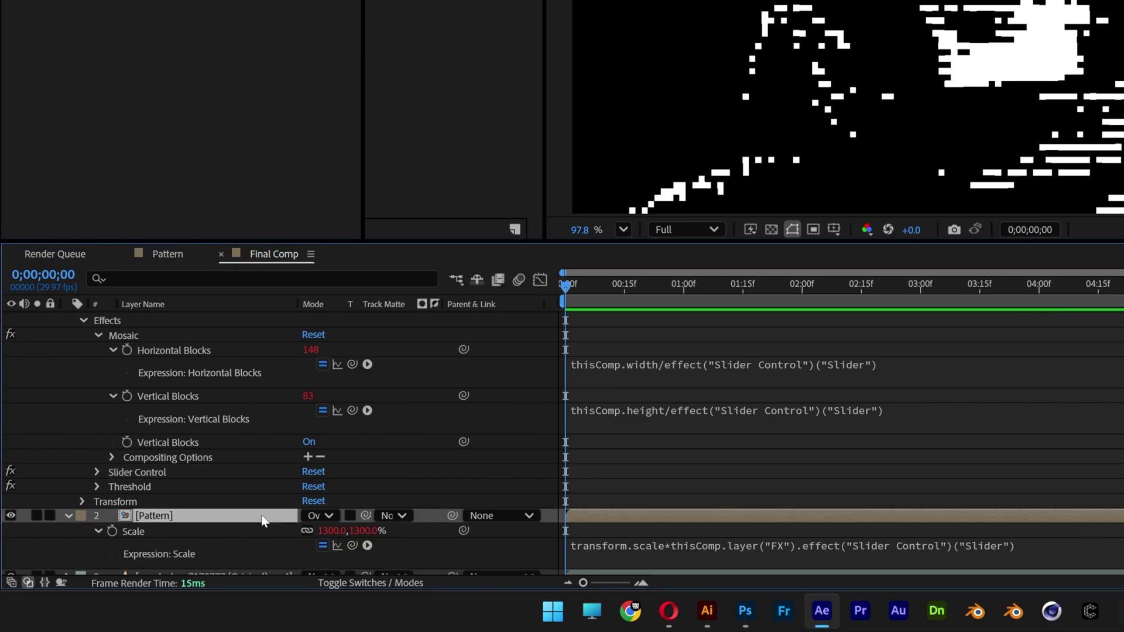
pyautogui.click(366, 583)
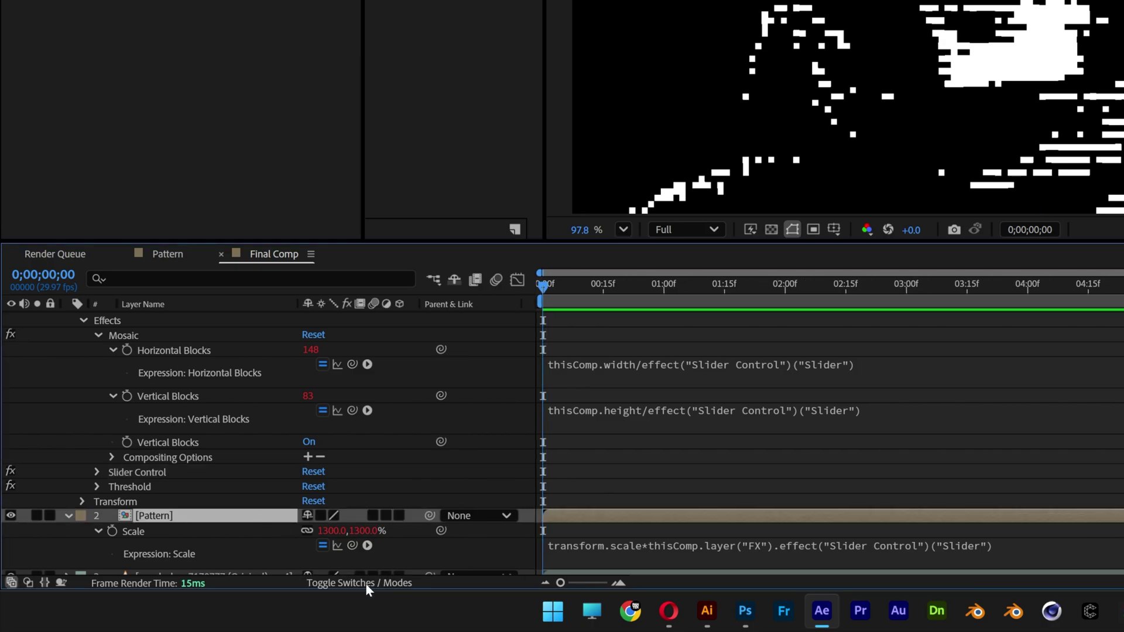
pyautogui.click(334, 516)
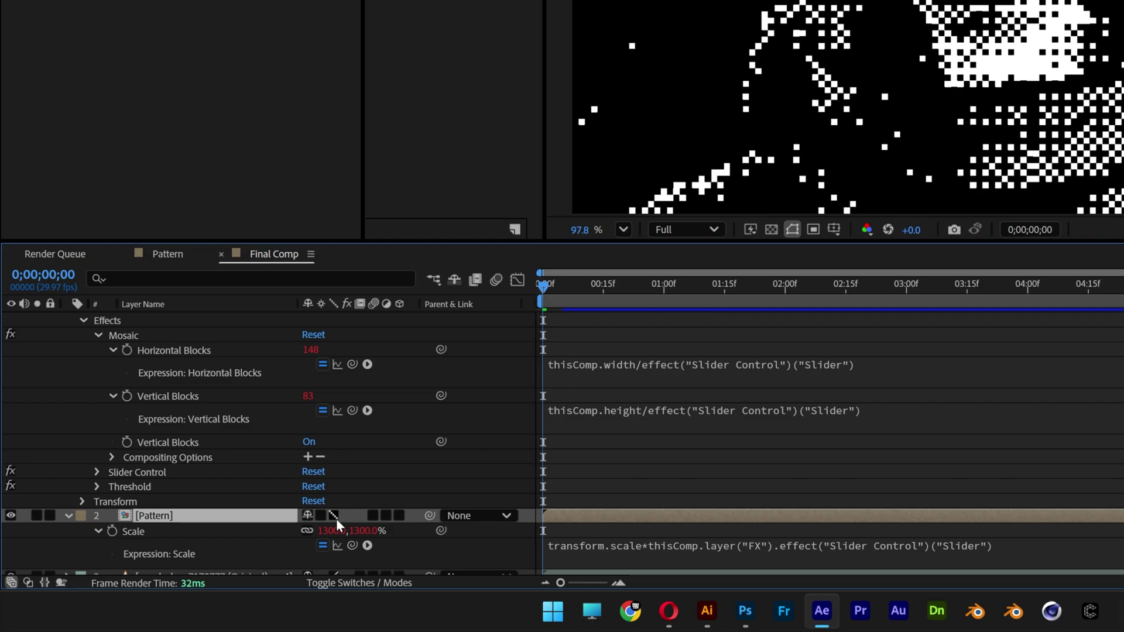
# Step: Test the dither size by lowering the FX layer's Slider to 4 and raising it to 7.1
pyautogui.scroll(1, 220, 501)
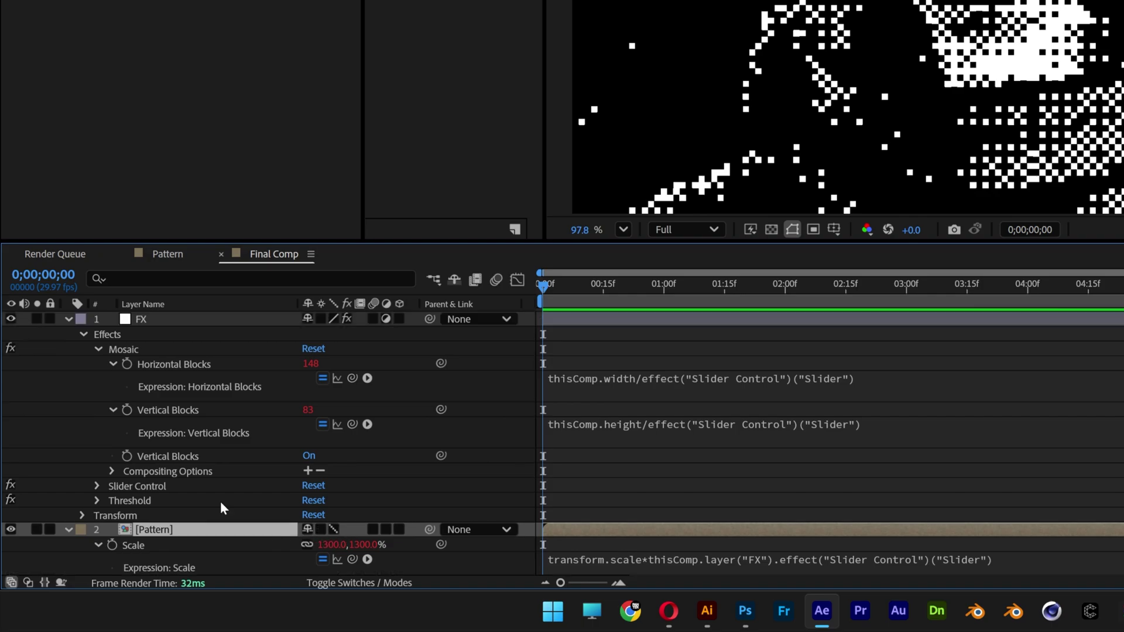
pyautogui.click(143, 322)
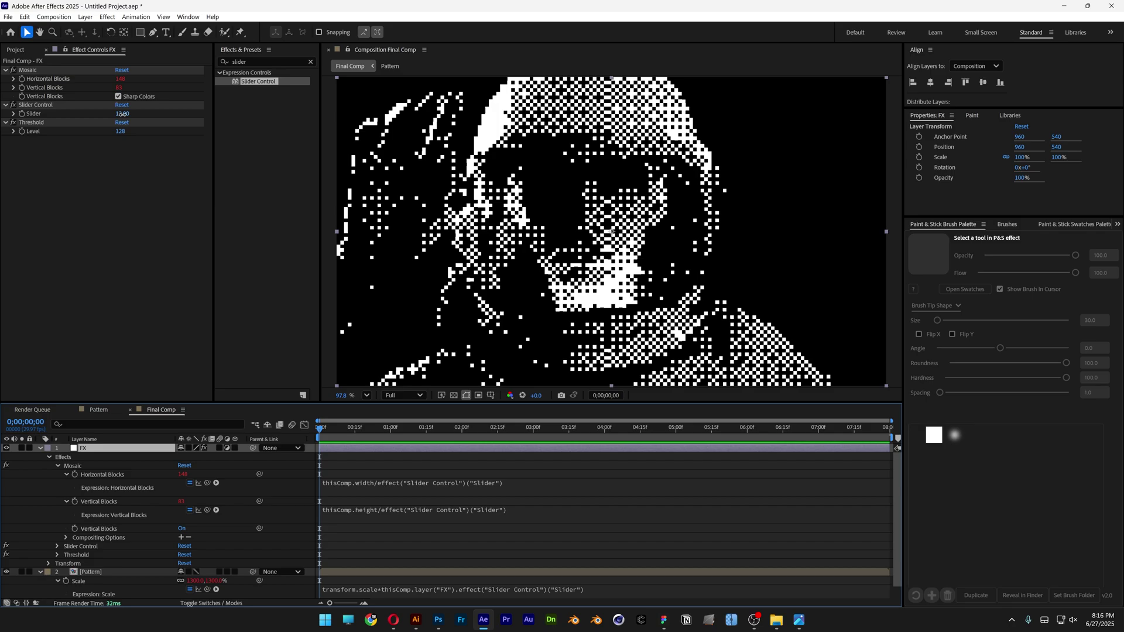
pyautogui.moveTo(122, 114); pyautogui.dragTo(122, 121)
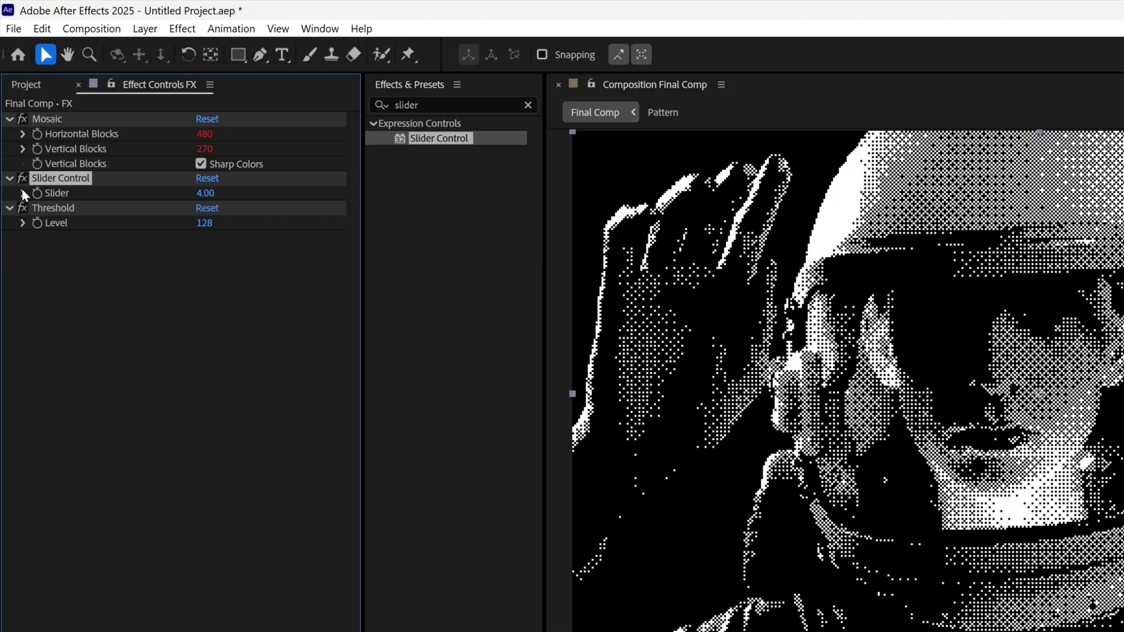
pyautogui.click(13, 114)
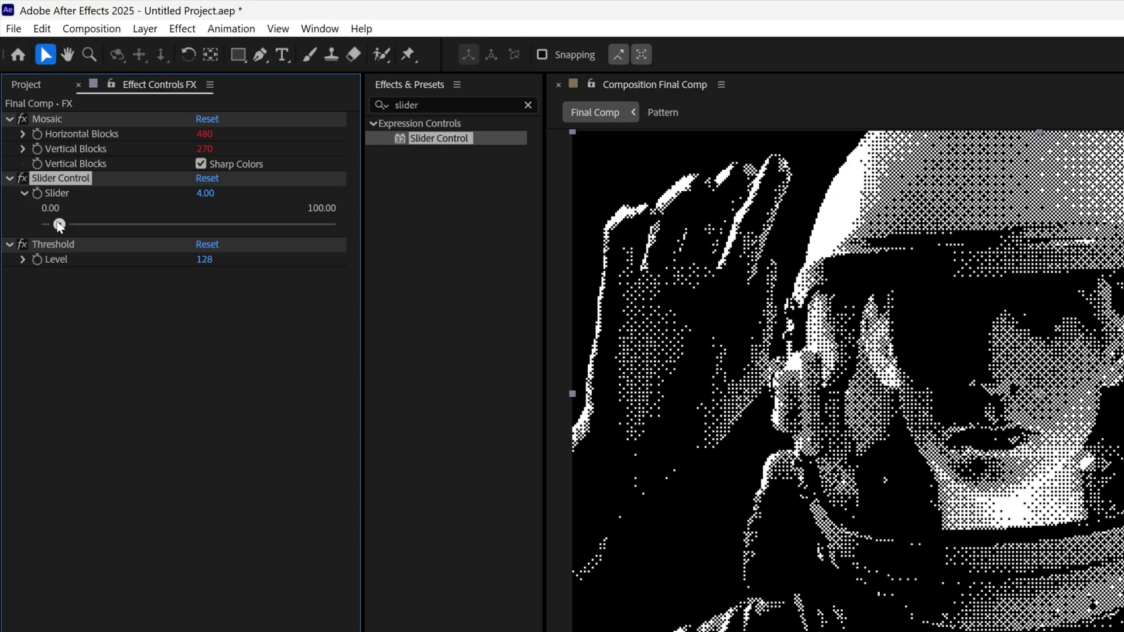
pyautogui.moveTo(60, 226); pyautogui.dragTo(65, 231)
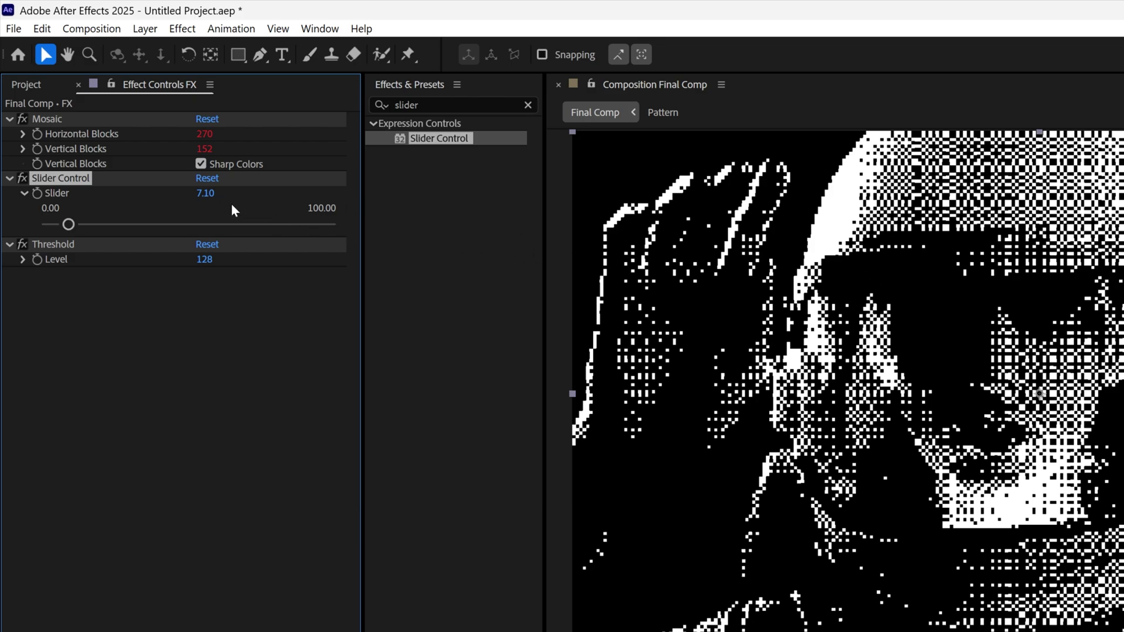
# Step: Try whole-number dither sizes on the FX layer by setting the Slider to 7 and raising it to 9
pyautogui.click(214, 197)
pyautogui.write('7')
pyautogui.press('Return')
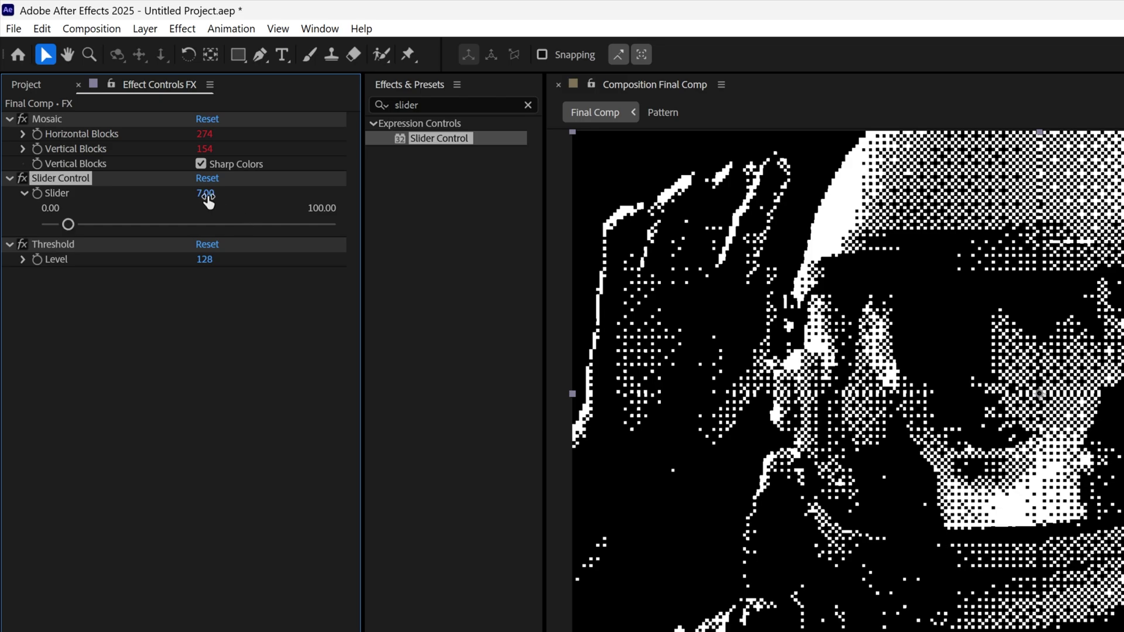
pyautogui.moveTo(207, 195); pyautogui.dragTo(58, 199)
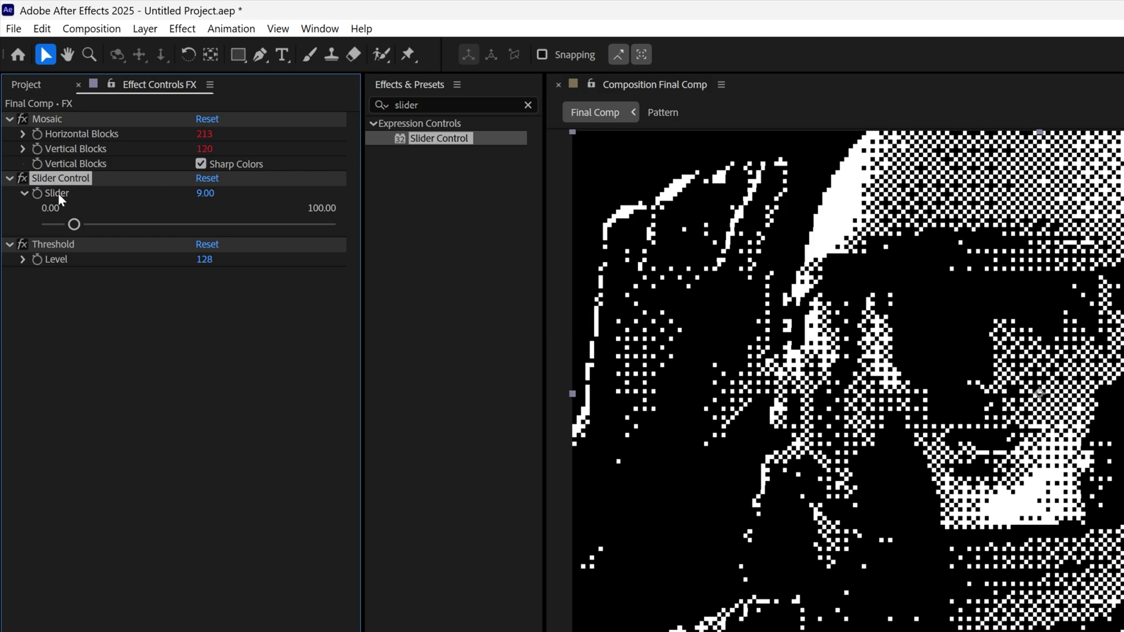
# Step: Collapse the Slider property of the Slider Control and set its value to 5
pyautogui.click(22, 192)
pyautogui.click(204, 193)
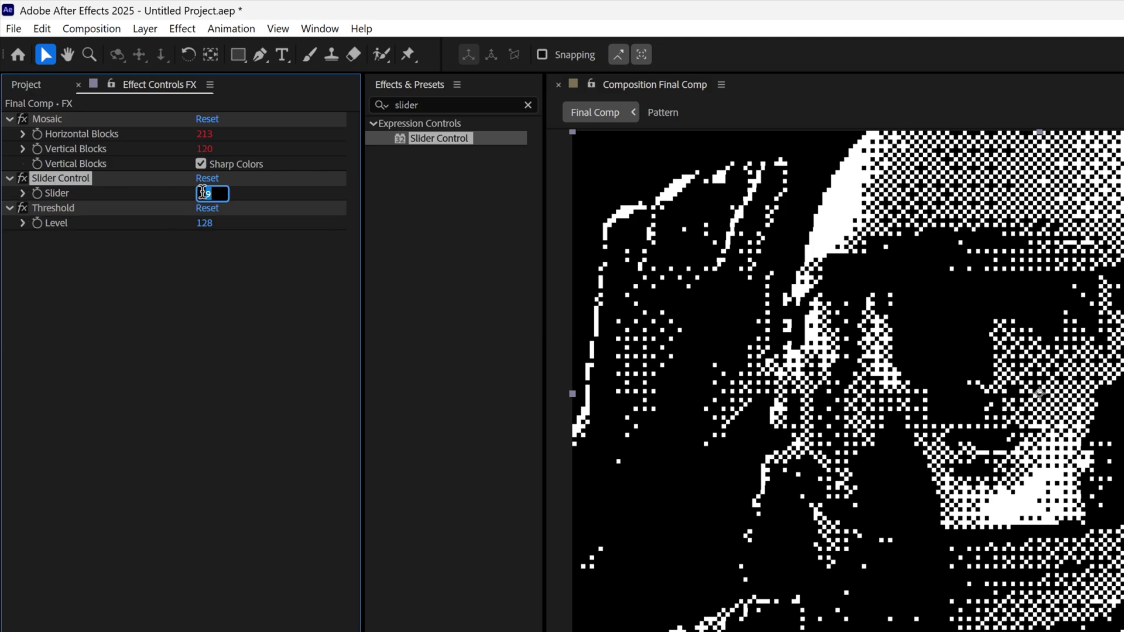
pyautogui.write('5')
pyautogui.press('Return')
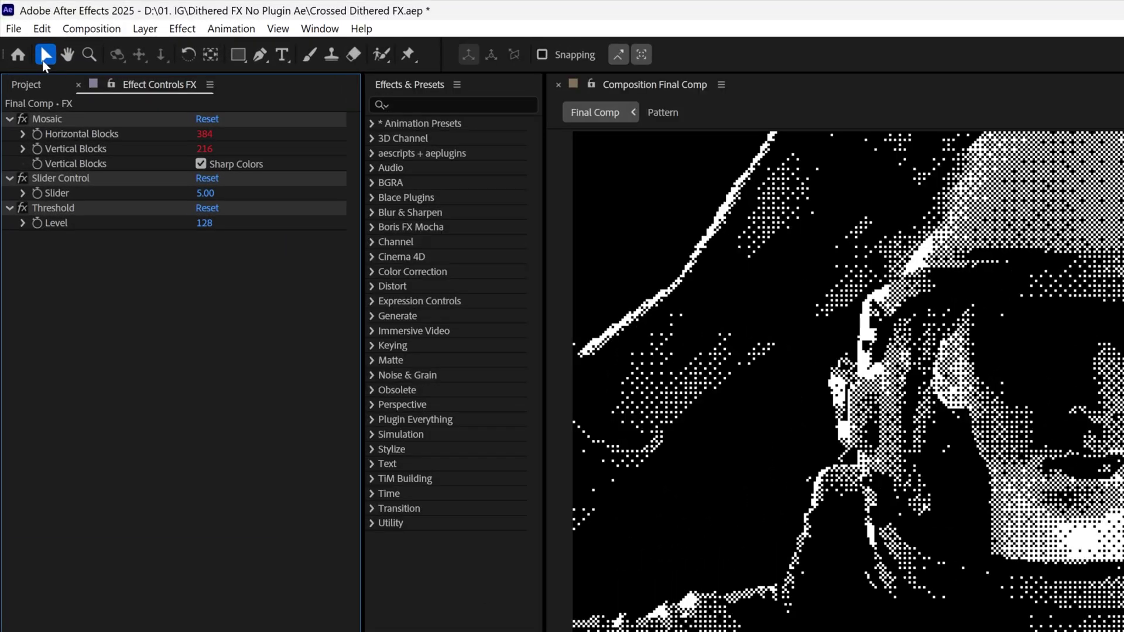
# Step: Add Final Comp to the Render Queue and set its Render Settings to Current Settings
pyautogui.click(8, 16)
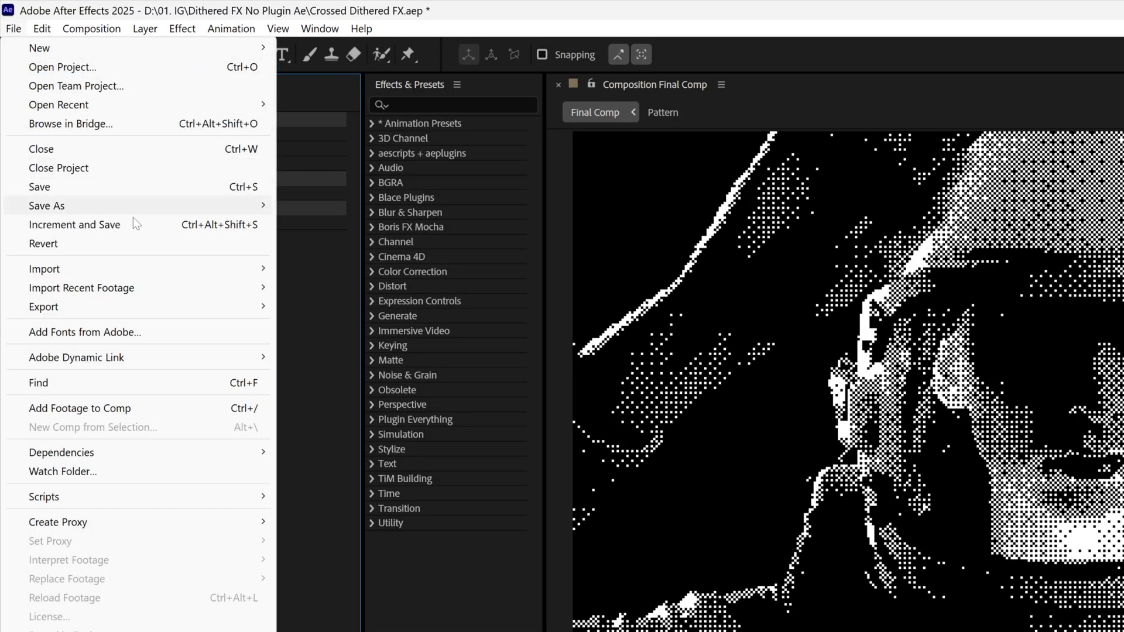
pyautogui.moveTo(149, 307)
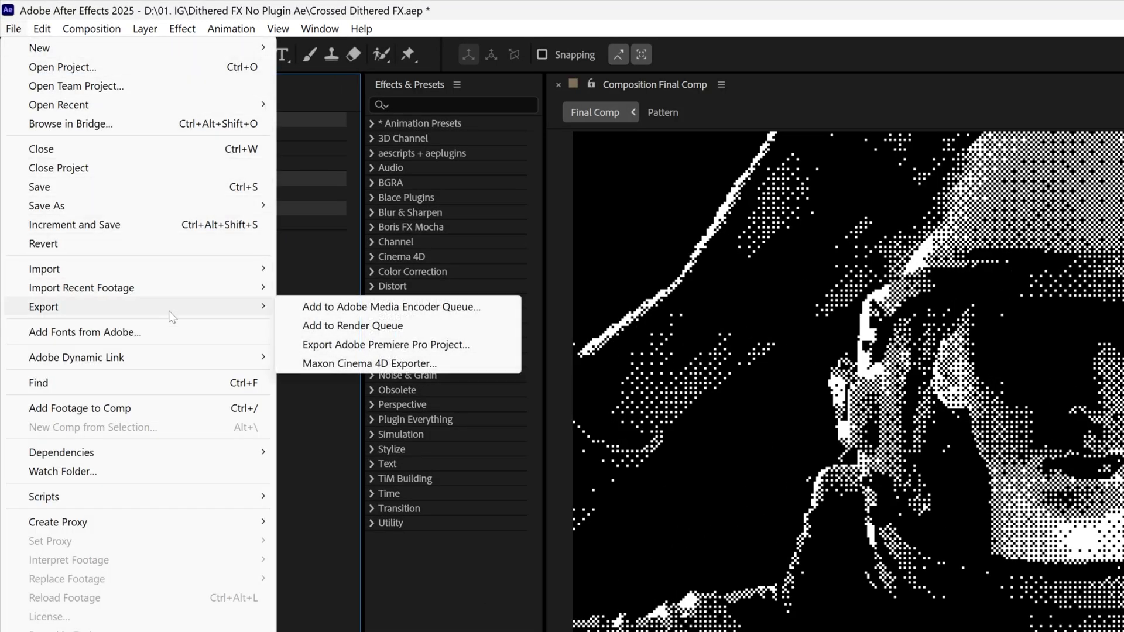
pyautogui.click(355, 332)
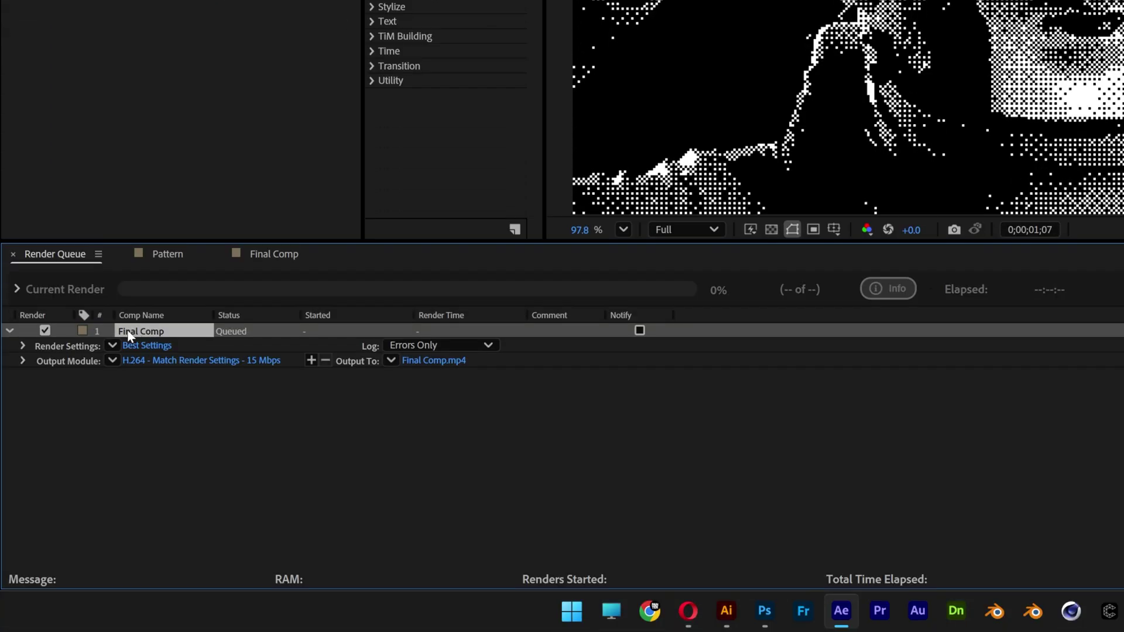
pyautogui.click(112, 344)
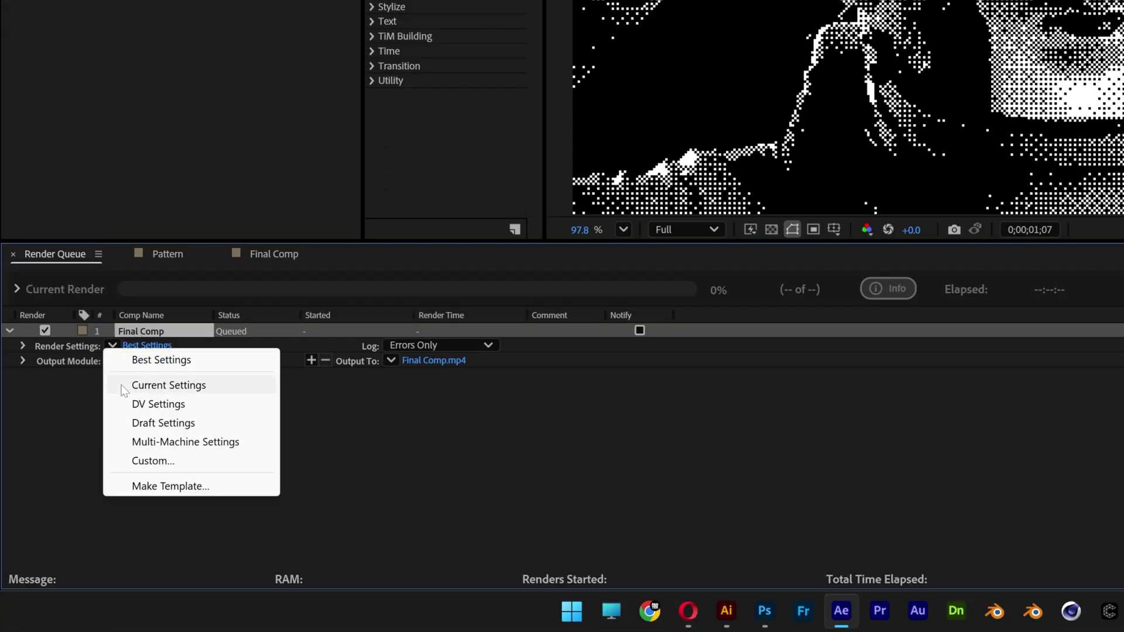
pyautogui.click(210, 390)
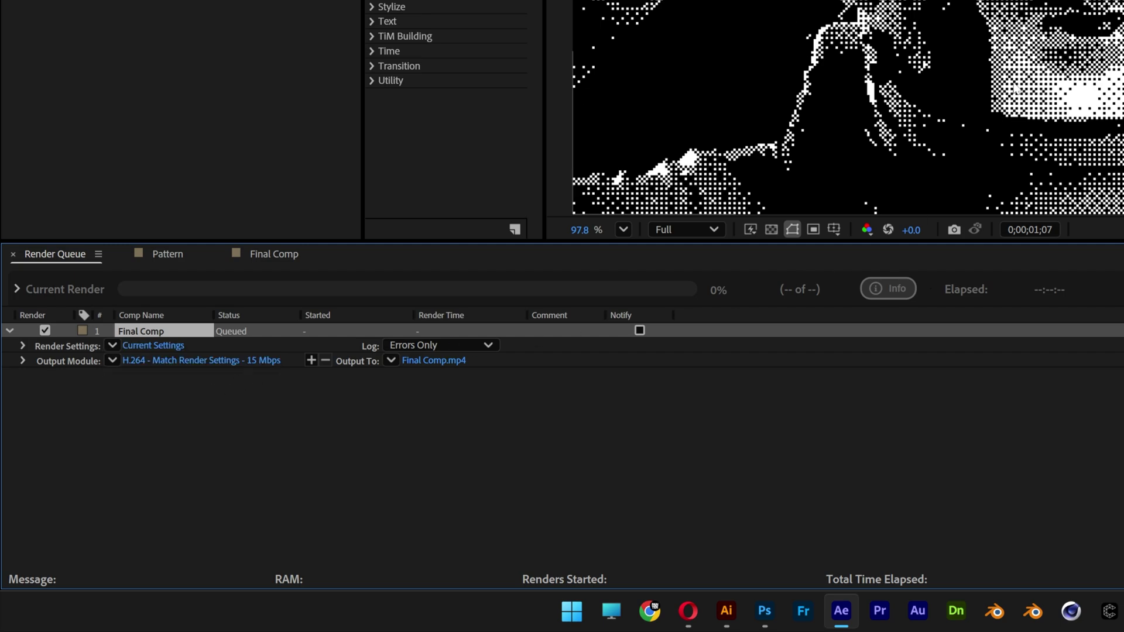